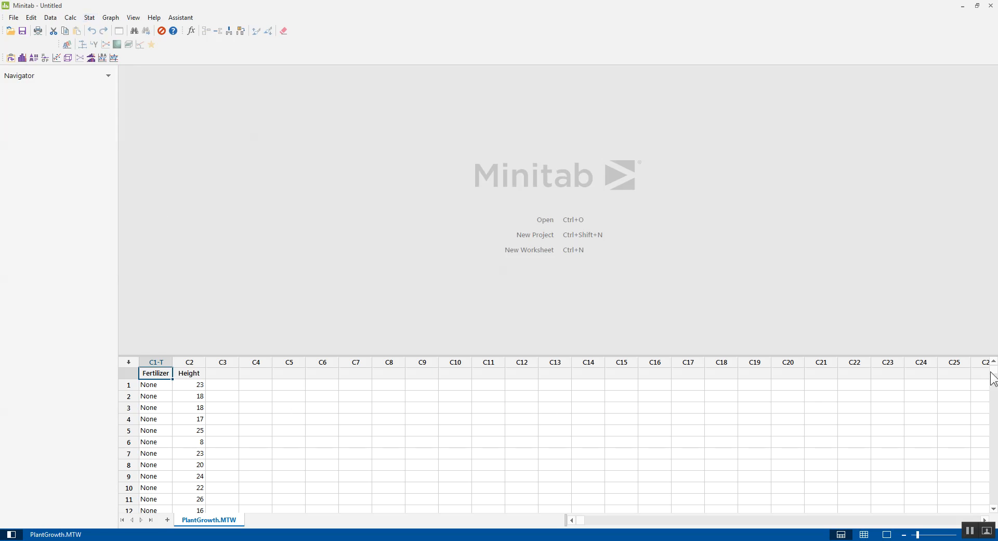
Look through the Fertilizer and Height data rows for the None, GrowFast and SuperPlant groups.
drag(994, 375, 995, 442)
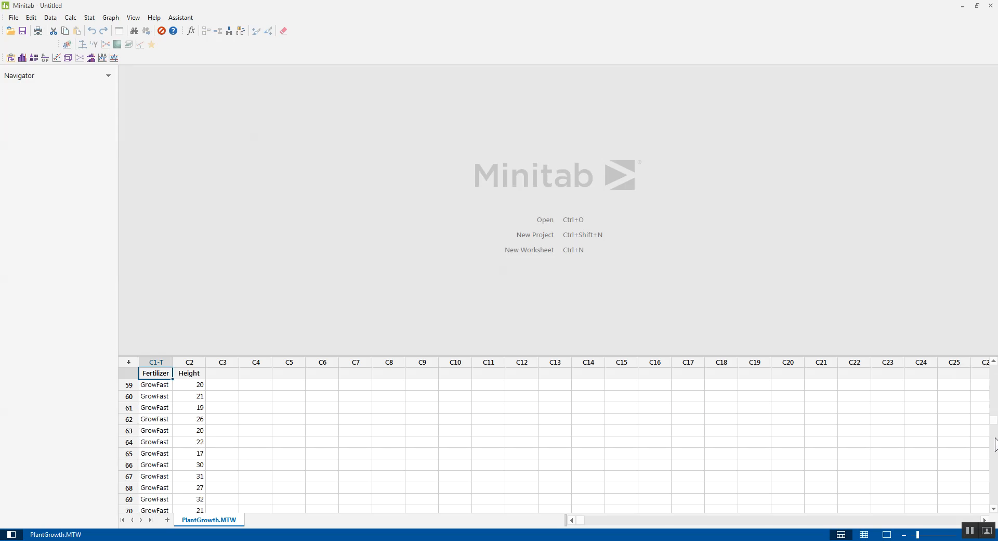
click(153, 418)
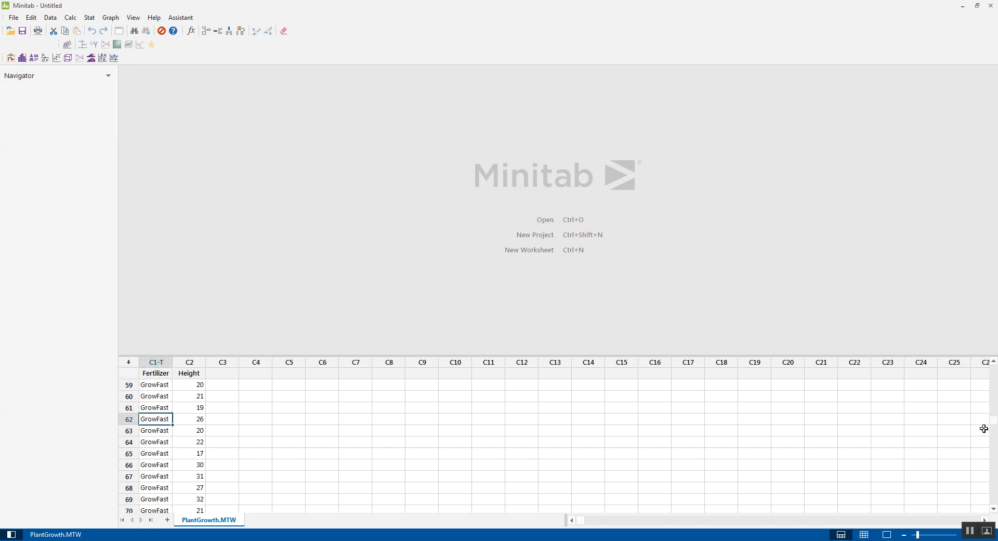
drag(994, 427, 994, 468)
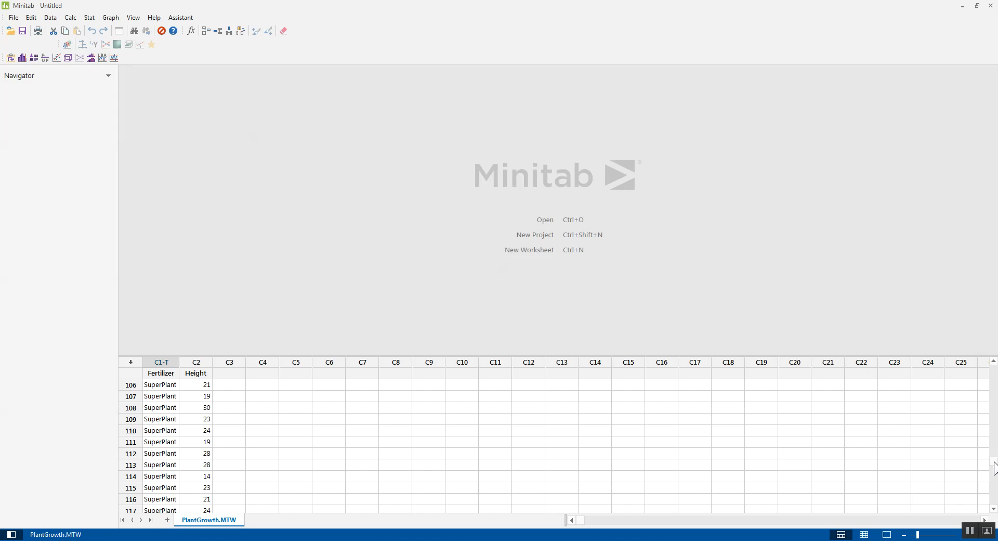
click(162, 445)
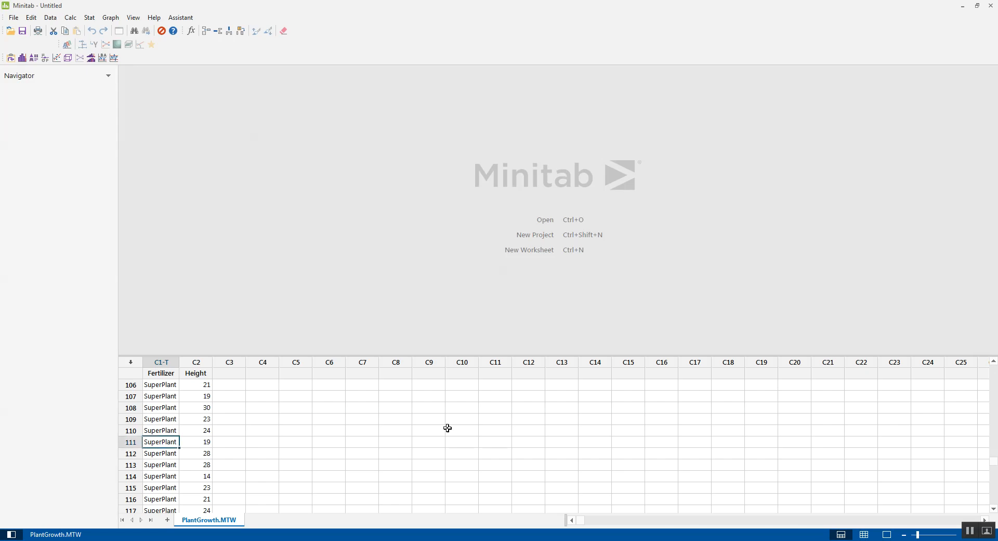
drag(994, 460, 996, 353)
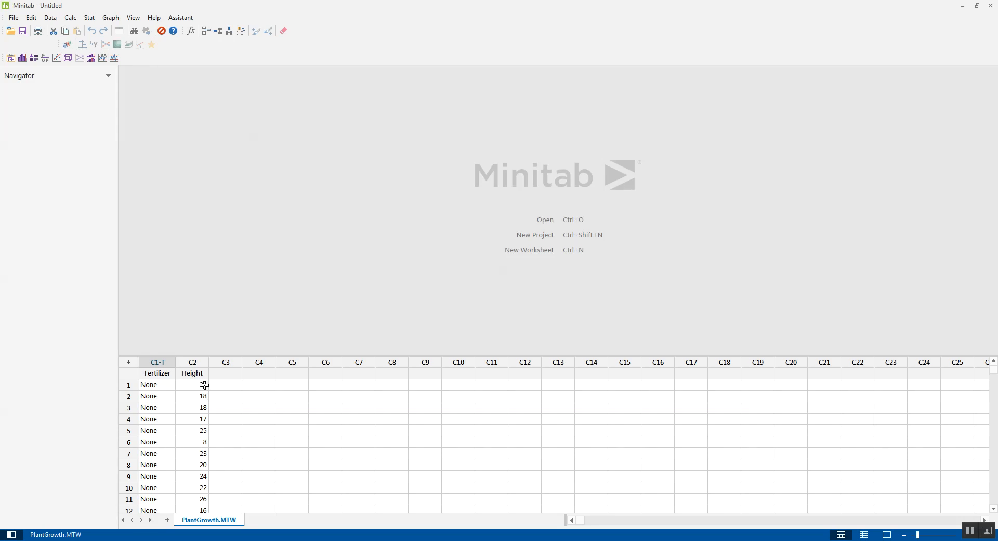
Create a one-Y boxplot with groups, using Height as the graph variable and Fertilizer as the grouping variable.
click(109, 19)
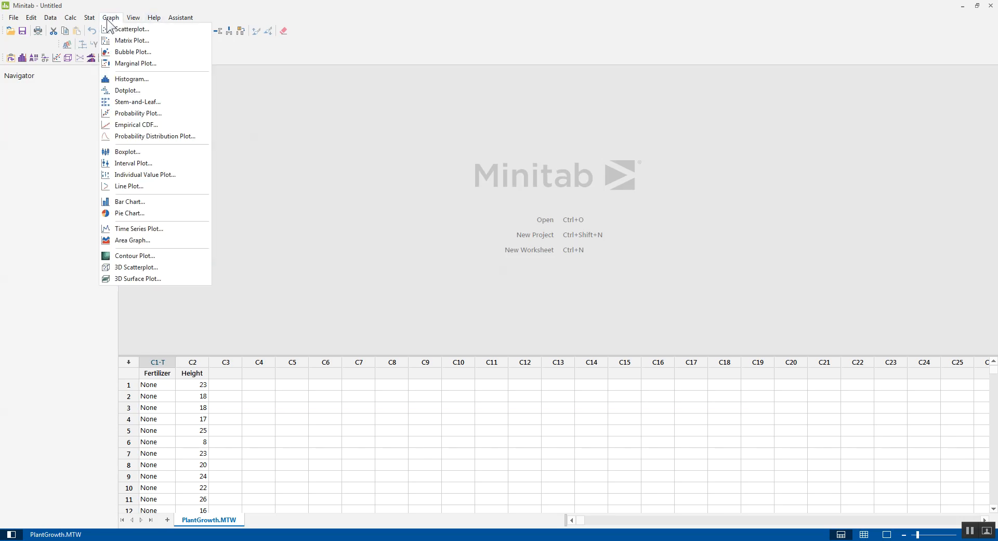
click(131, 152)
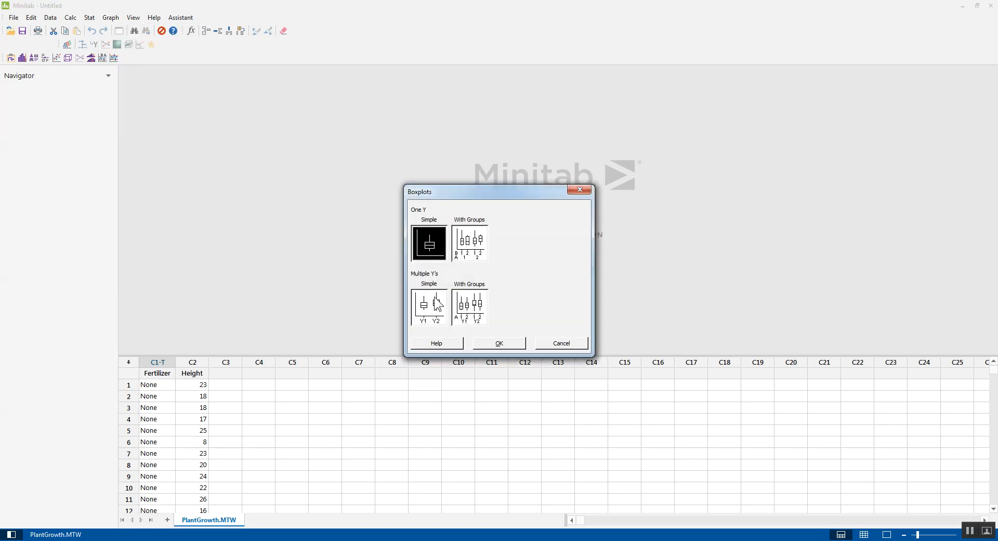
double_click(469, 236)
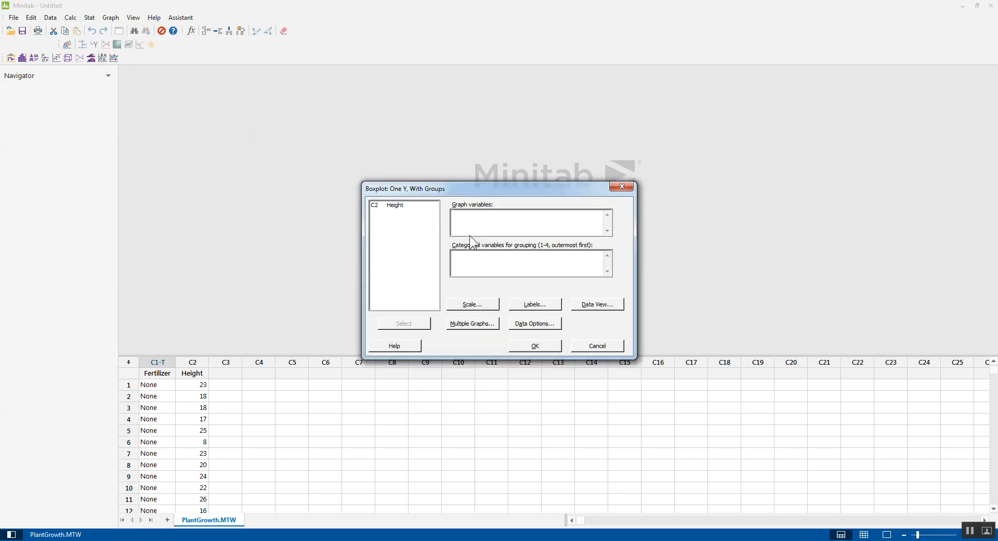
double_click(398, 205)
click(478, 270)
double_click(395, 205)
click(535, 344)
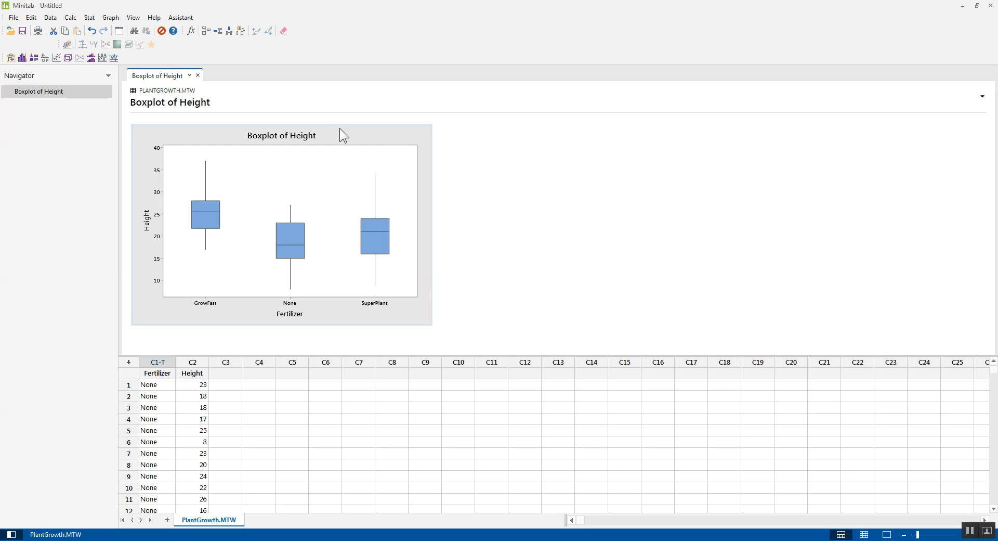
click(335, 130)
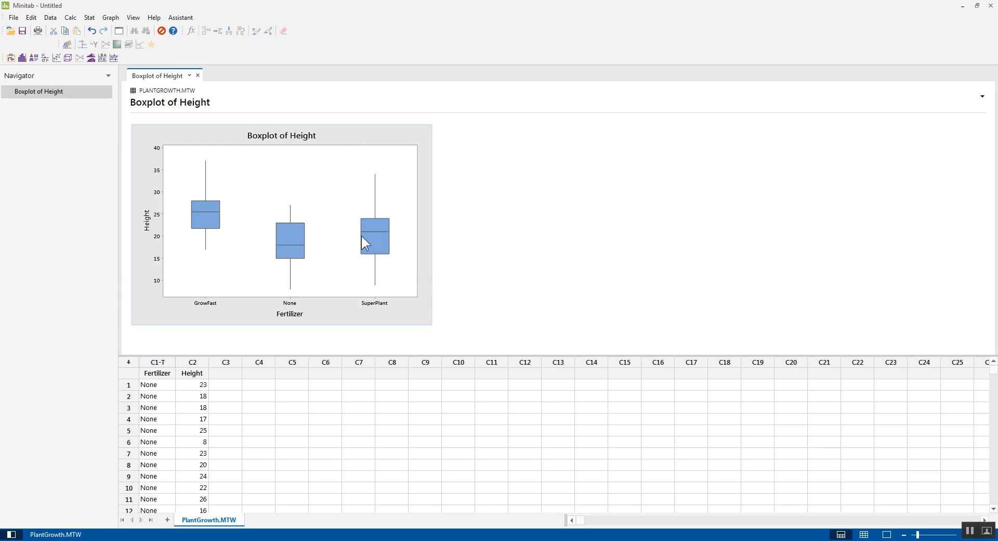
mouse_move(209, 216)
mouse_move(285, 233)
Run a Test for Equal Variances with Height as the response and Fertilizer as the factor, and view its results and graph.
click(90, 18)
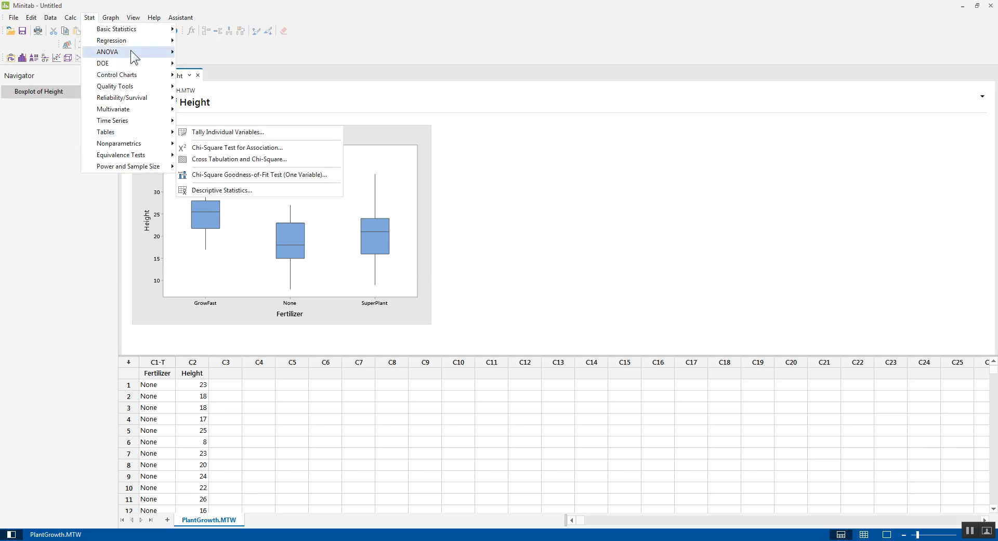
mouse_move(130, 50)
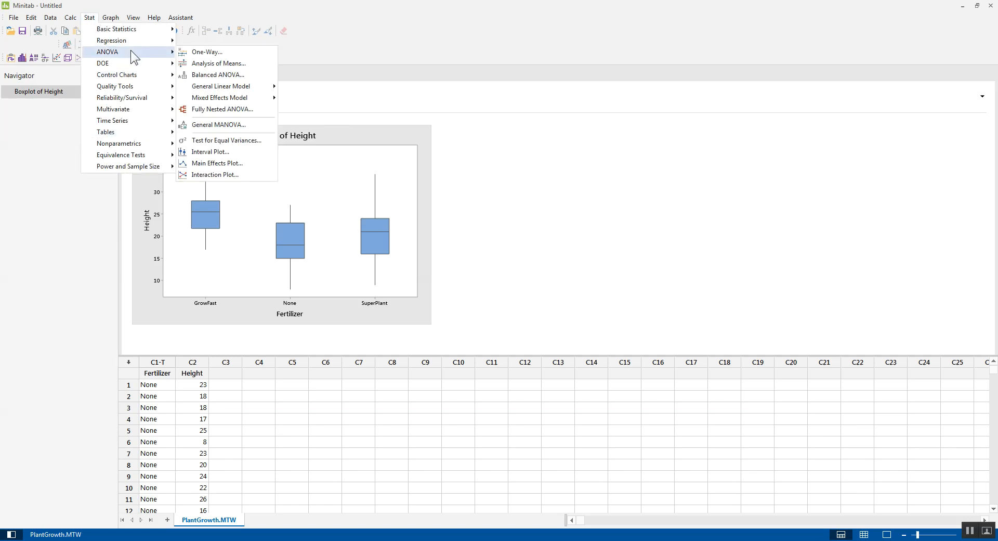
click(236, 138)
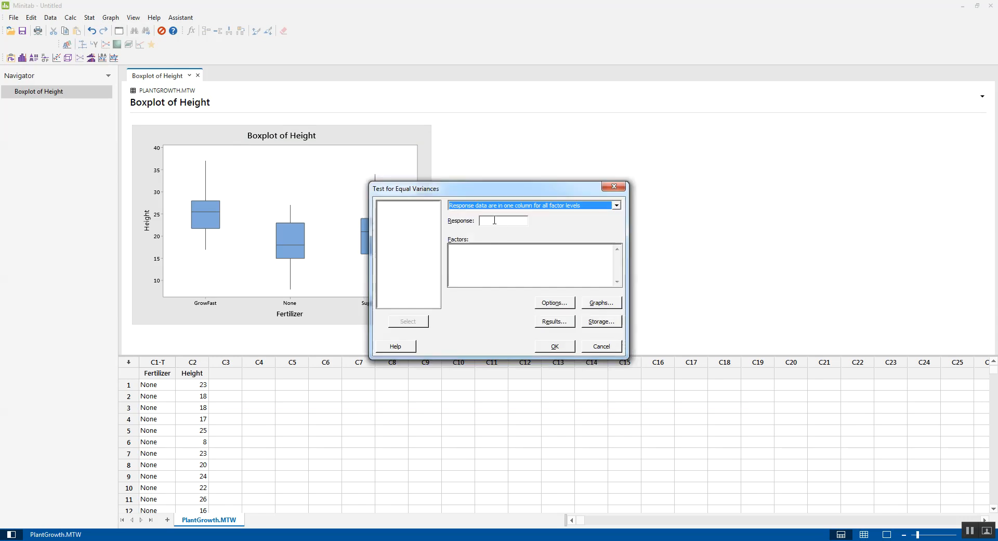
click(494, 220)
double_click(402, 212)
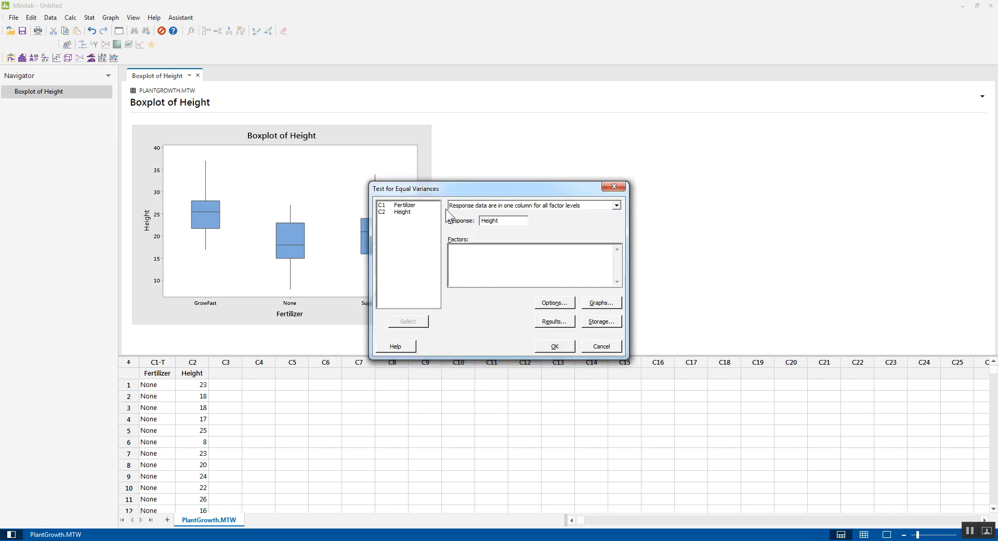
double_click(405, 205)
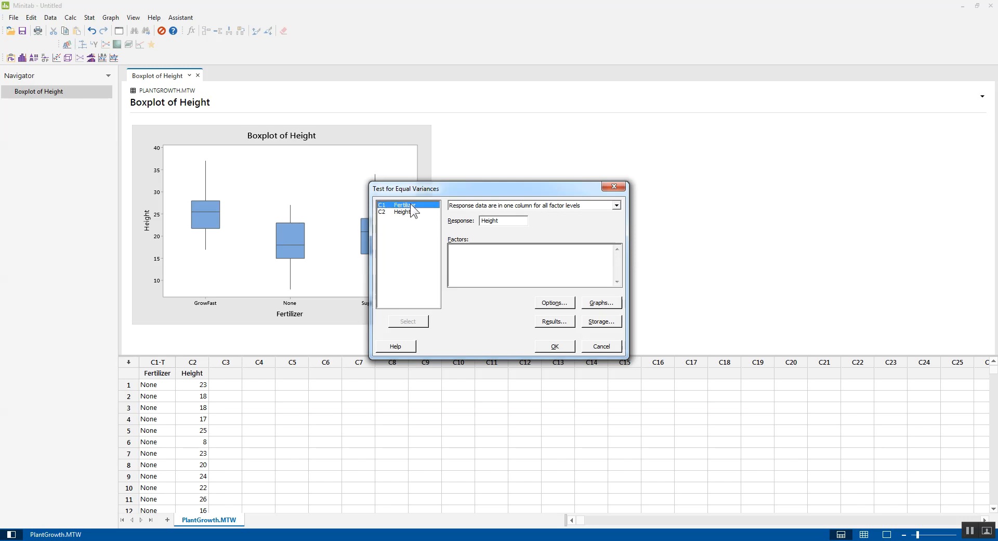
click(570, 346)
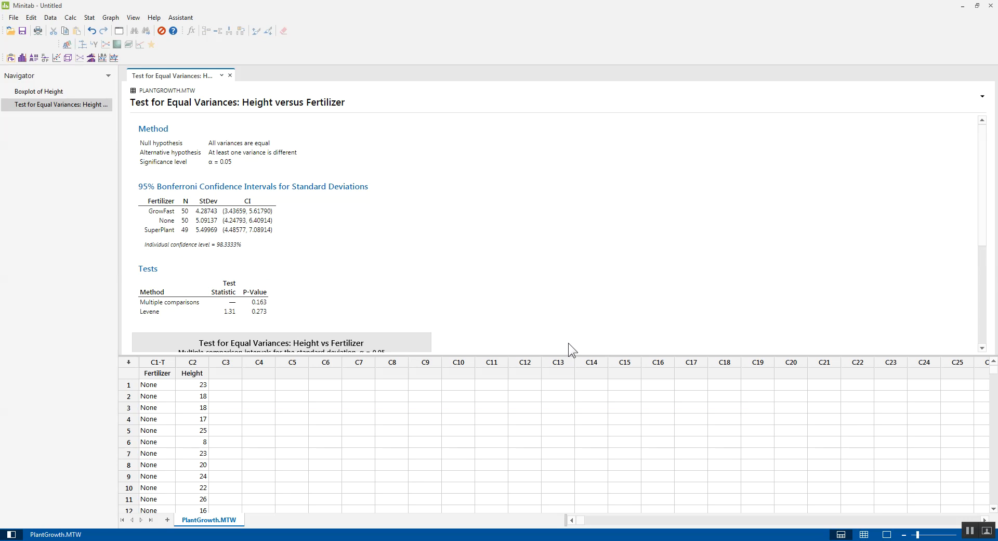
drag(983, 185, 971, 252)
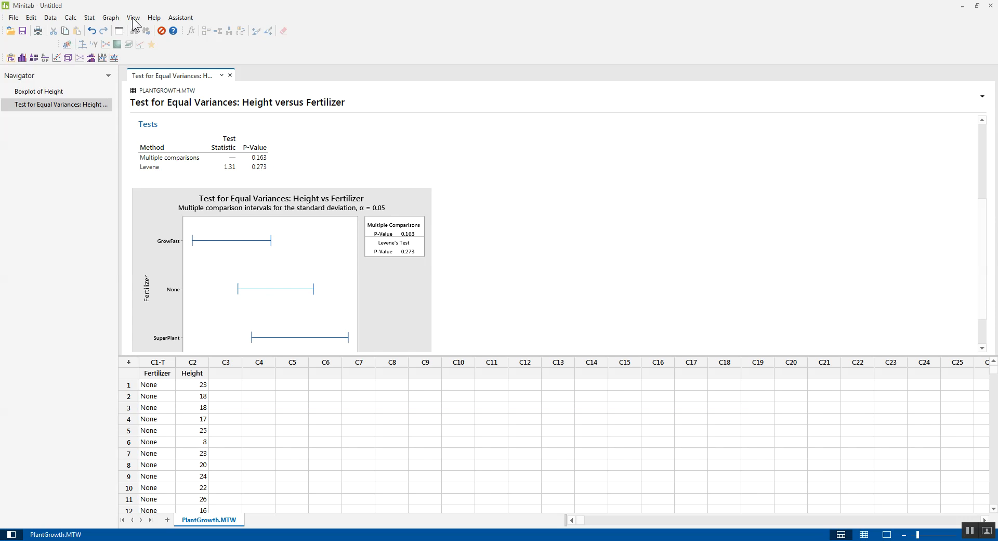
Set up an ANOVA General Linear Model with Height as the response and Fertilizer as the factor.
click(89, 18)
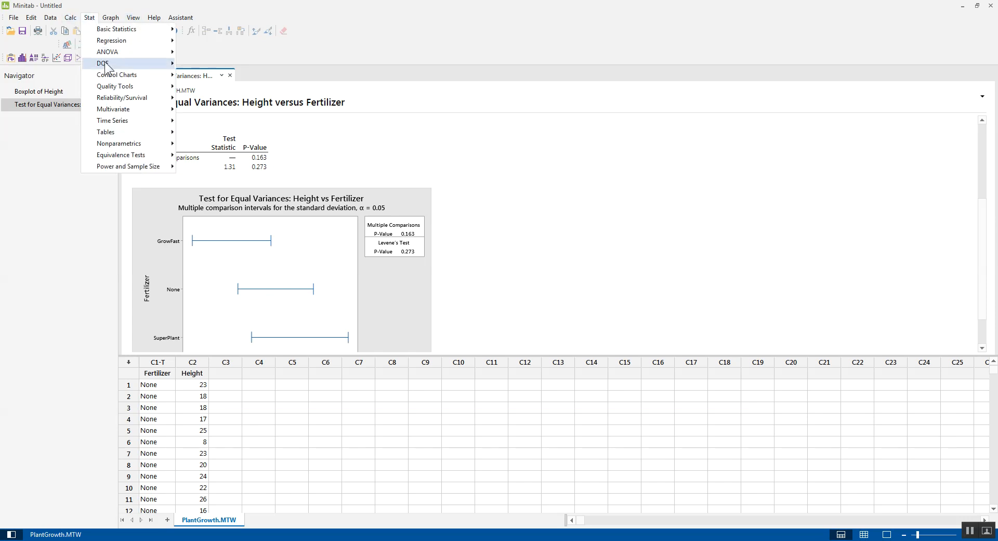
mouse_move(111, 53)
mouse_move(223, 98)
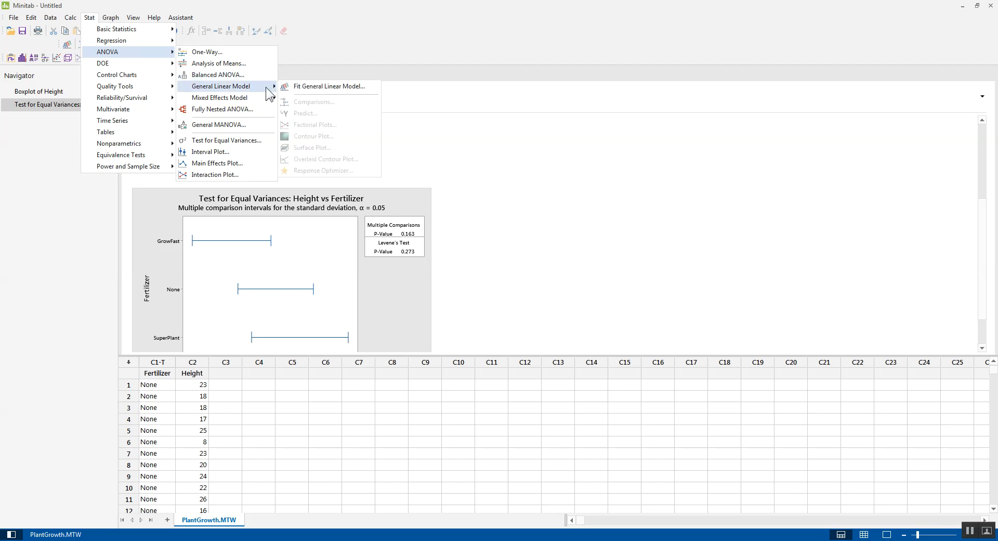
click(314, 87)
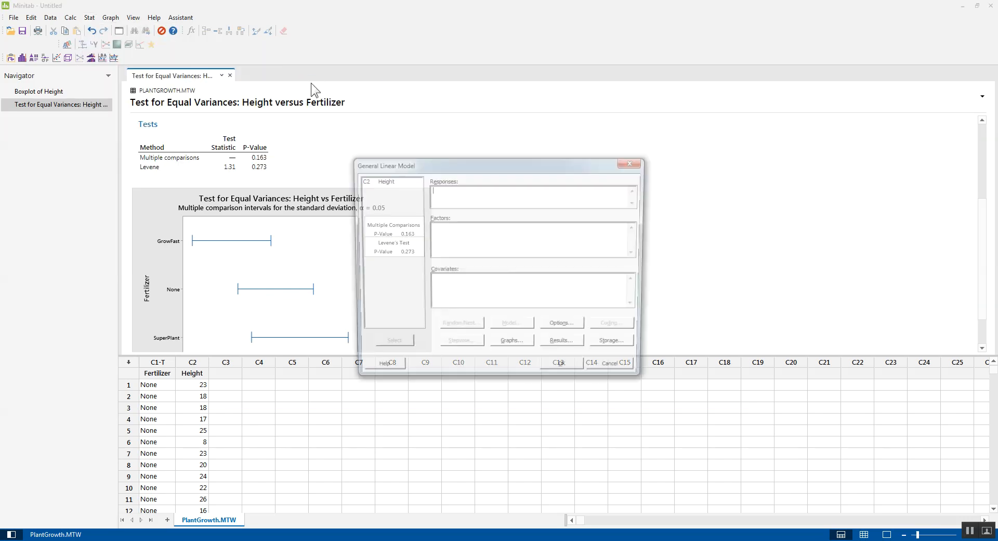
double_click(382, 180)
click(486, 244)
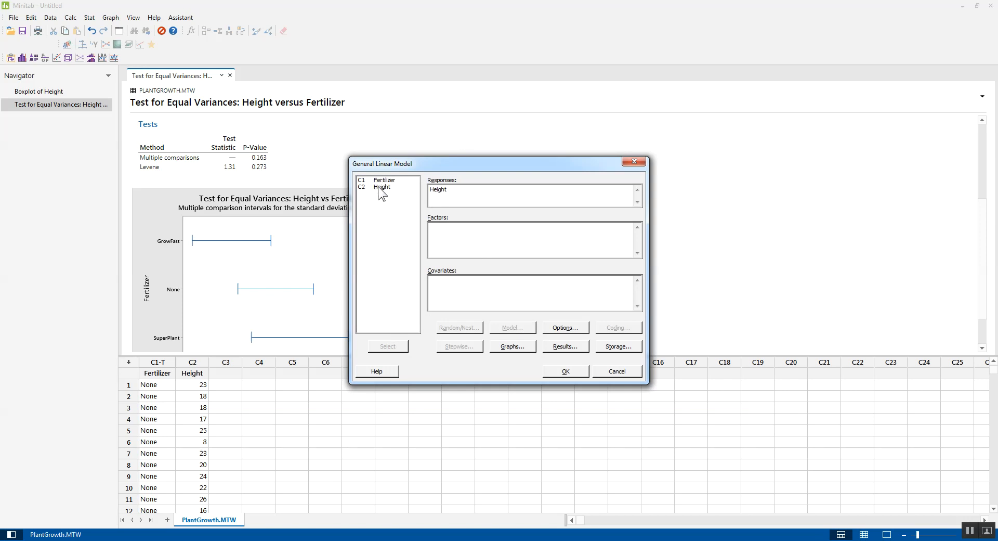
key(shift+Tab)
click(473, 235)
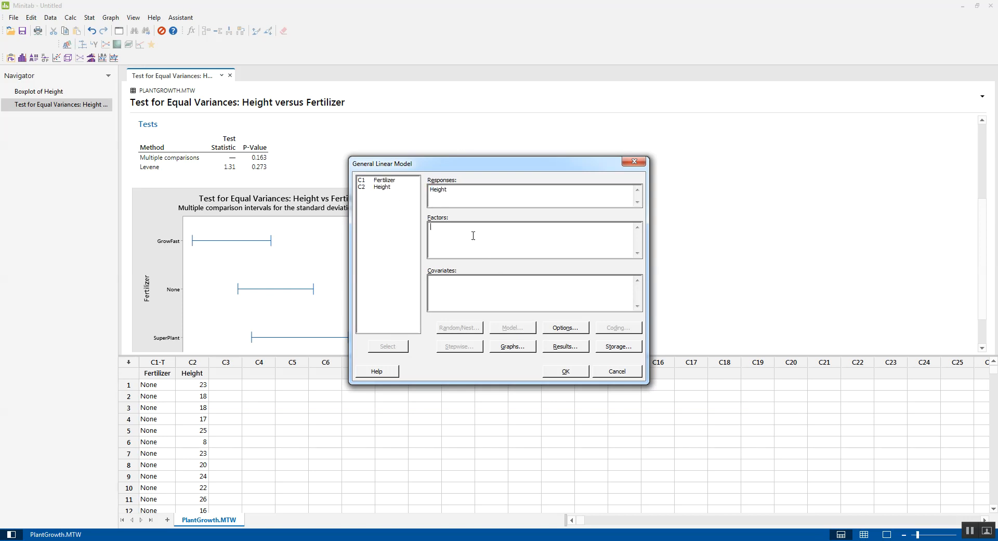
Choose to store the residuals and fit the general linear model.
click(618, 347)
click(413, 213)
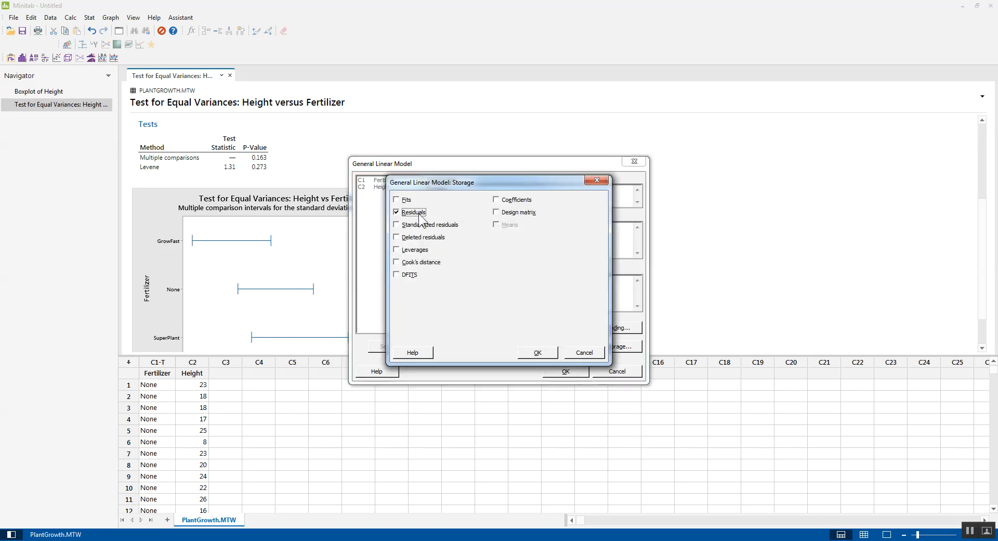
click(536, 354)
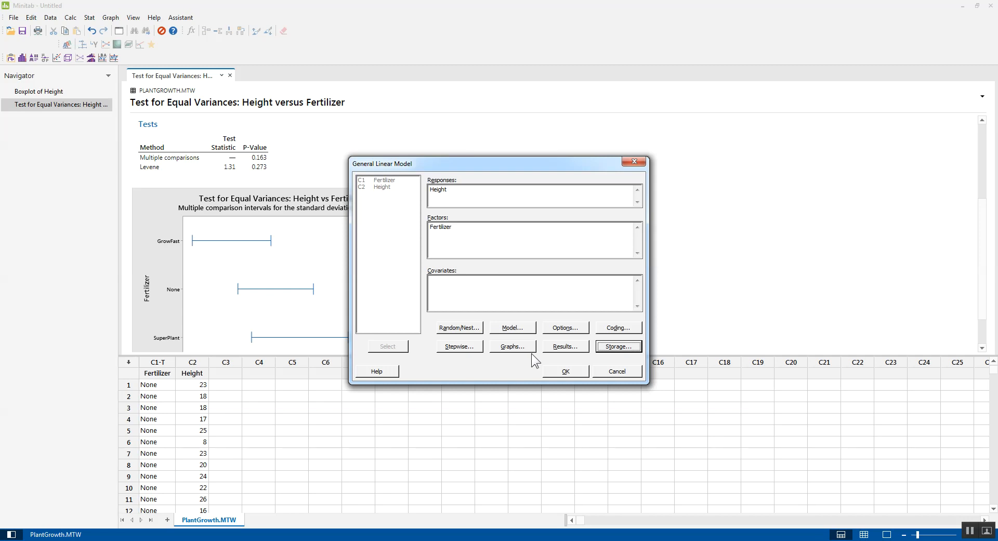
click(565, 373)
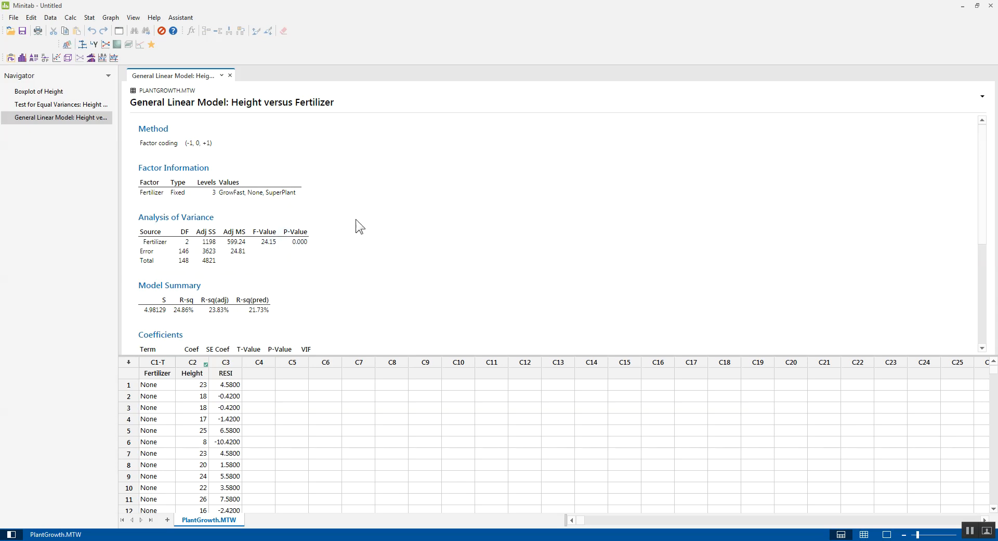
Show the P-Value column of the Analysis of Variance table with 16 decimal places, and return it to 3 decimal places.
right_click(297, 237)
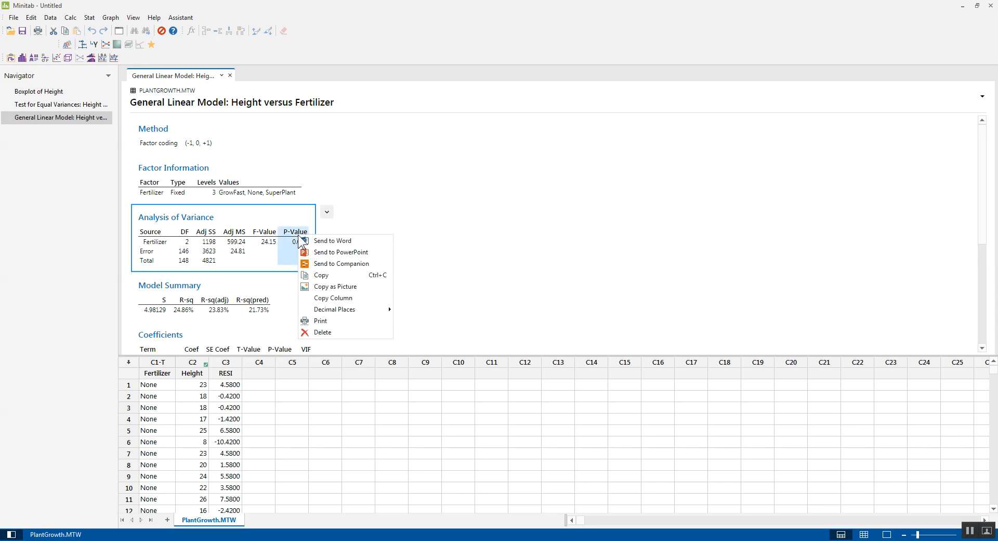
mouse_move(351, 312)
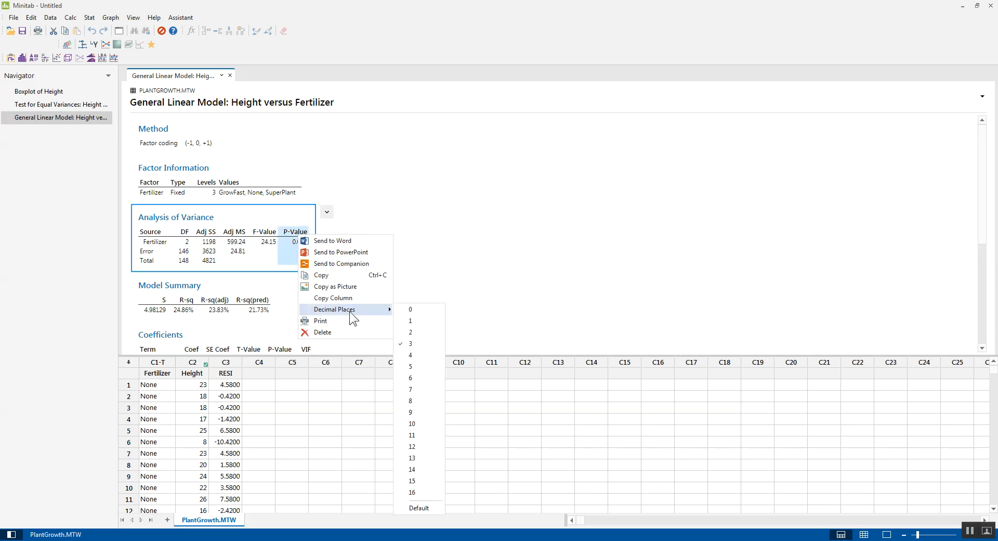
click(414, 492)
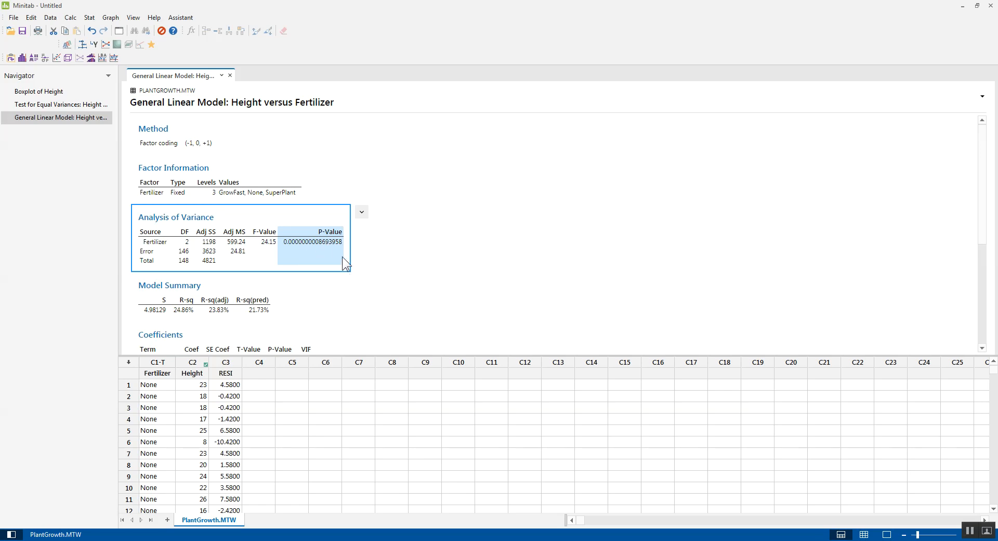
right_click(308, 240)
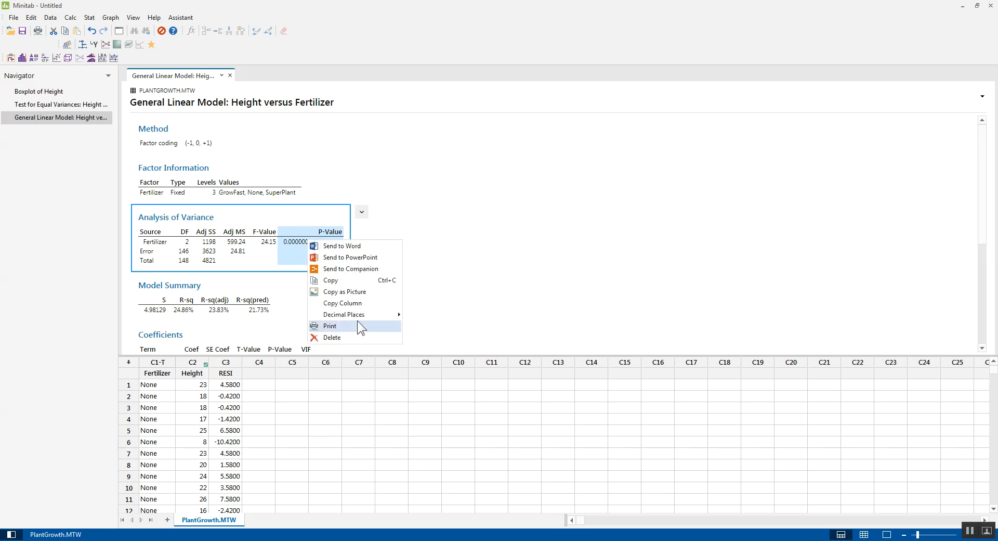
mouse_move(360, 314)
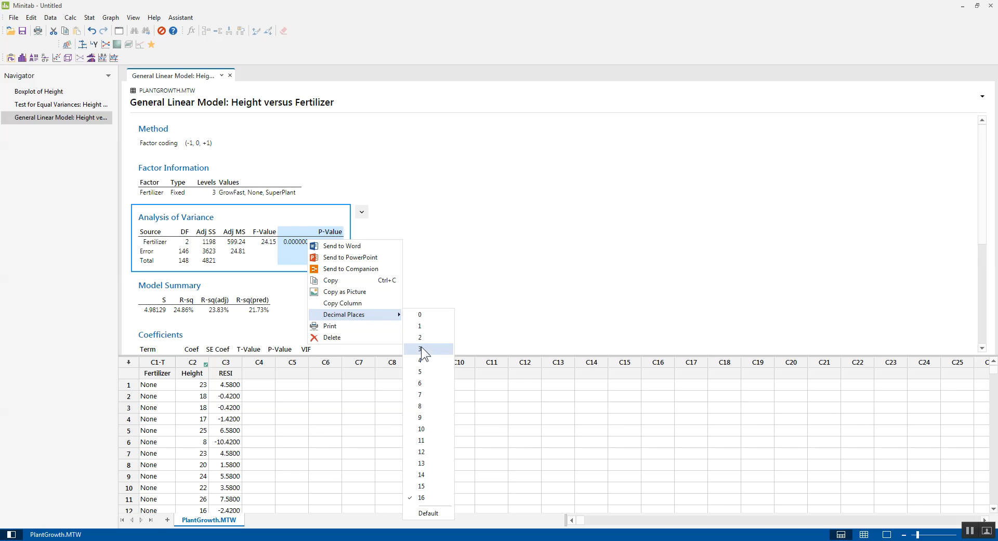
click(421, 348)
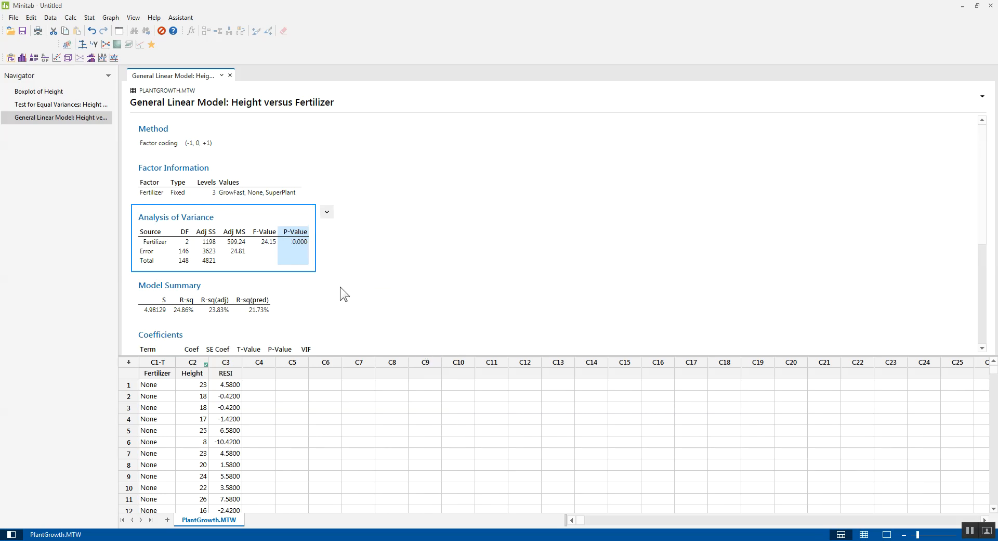
Add the note "p<0.001" to the General Linear Model output.
right_click(333, 237)
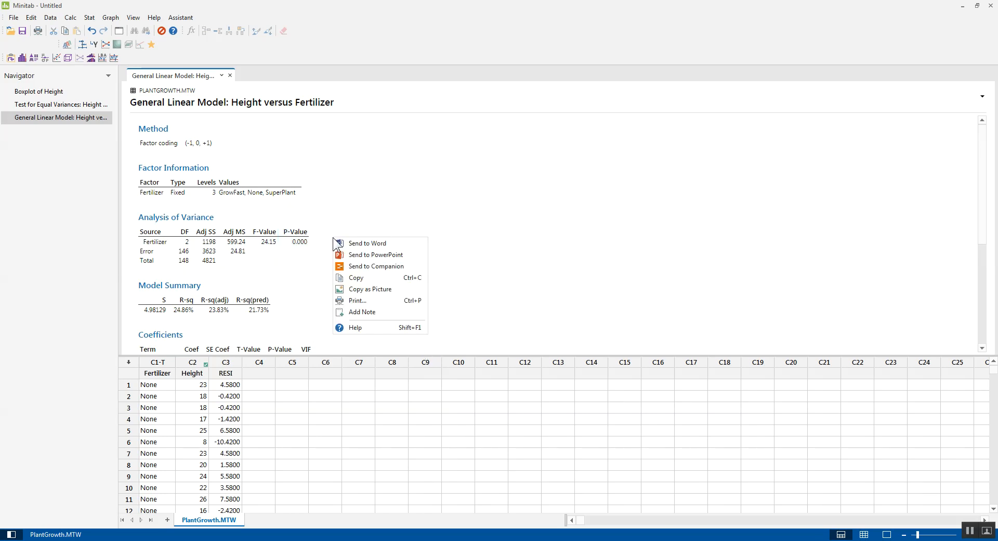
click(371, 311)
text(p)
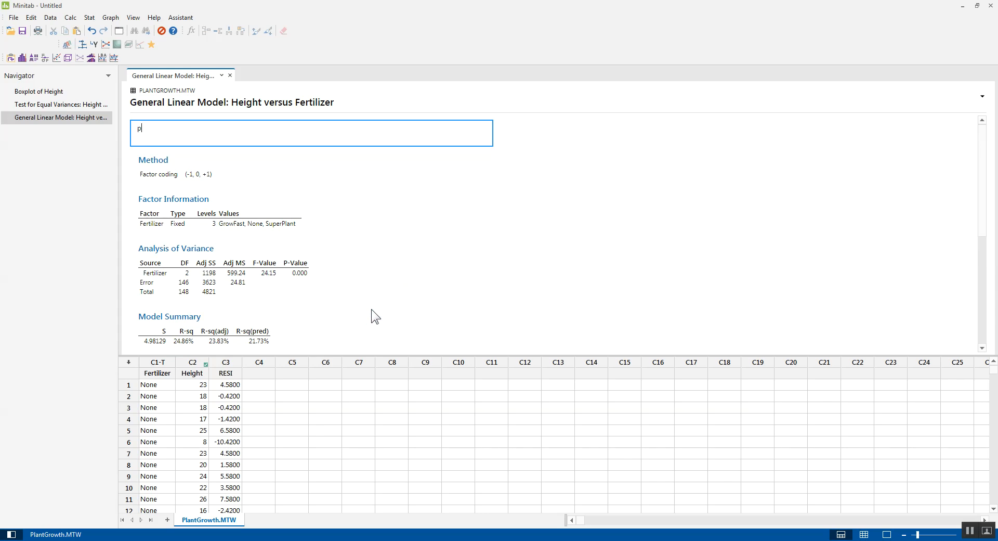
text(<0.001)
key(Return)
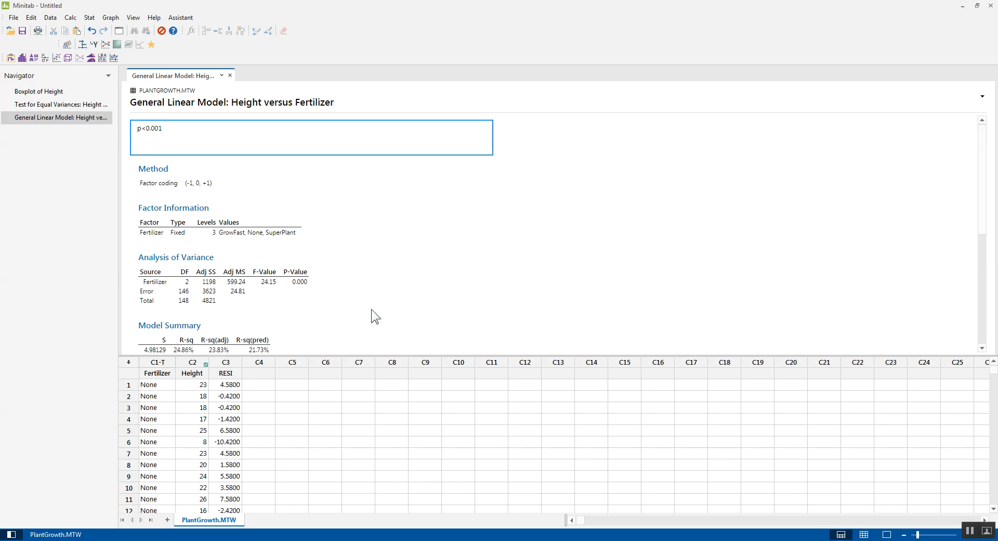
Add a second note reading "p<0.0004" to the General Linear Model output.
text(p<0.004)
key(BackSpace)
text(04)
click(982, 197)
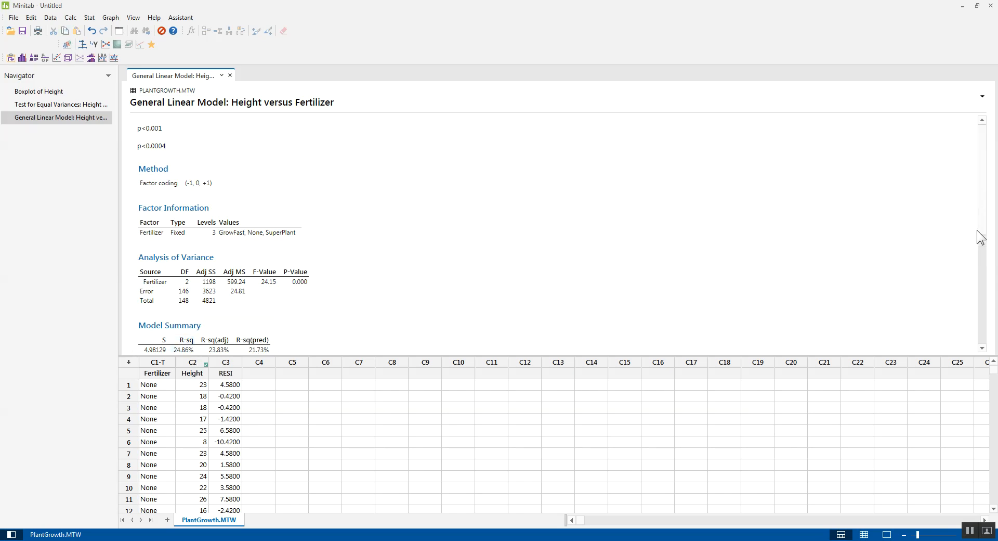
Create a Graphical Summary of the stored residuals in RESI at the 95.0 confidence level.
drag(983, 204, 986, 235)
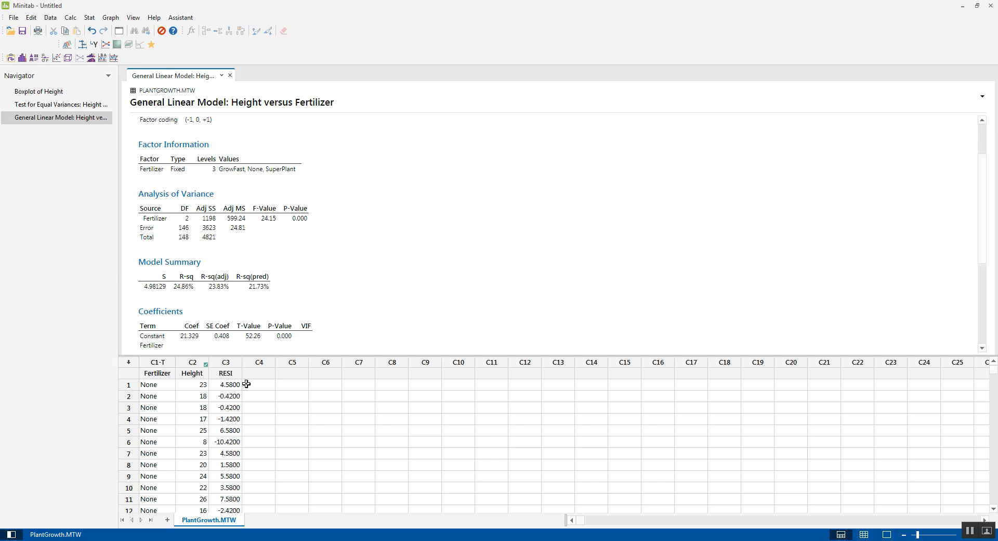
click(88, 19)
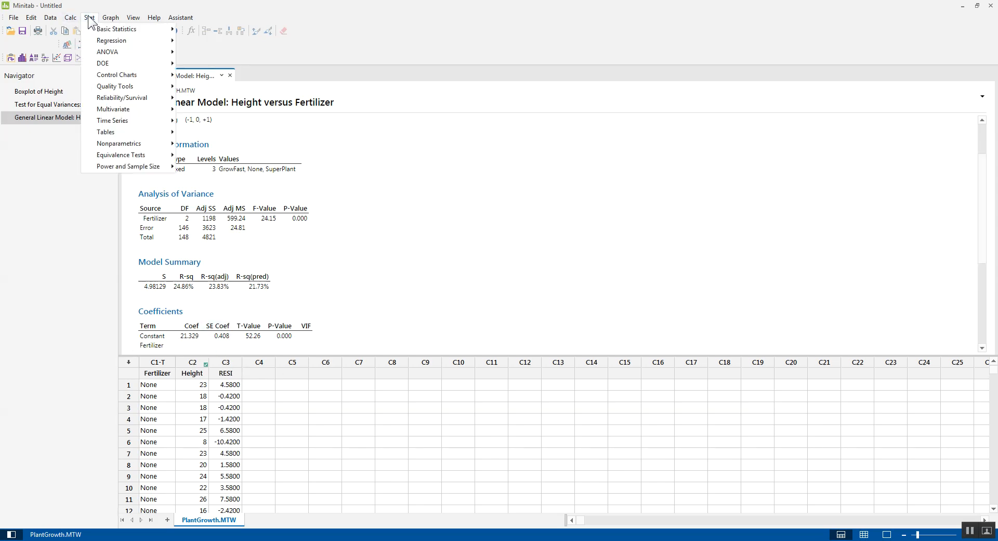
mouse_move(97, 26)
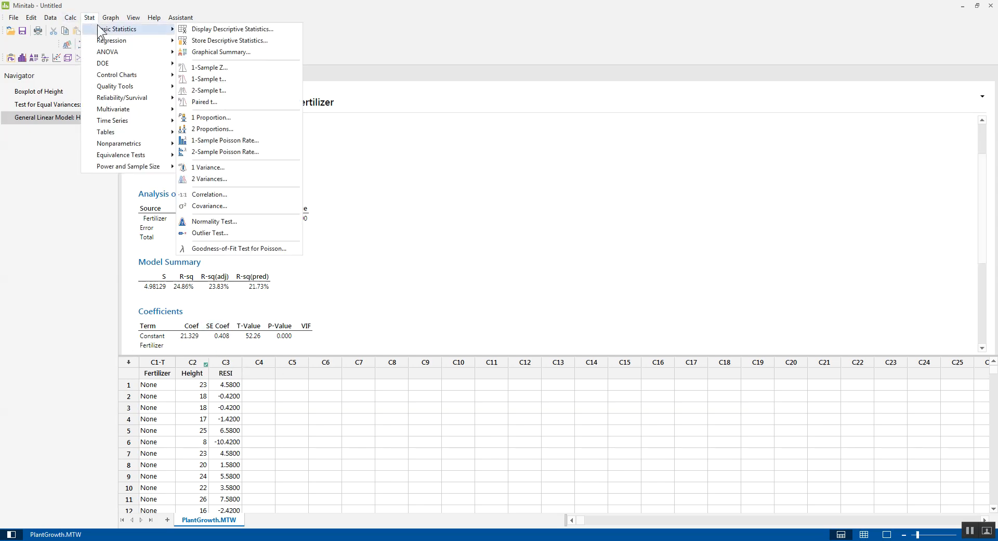
click(214, 52)
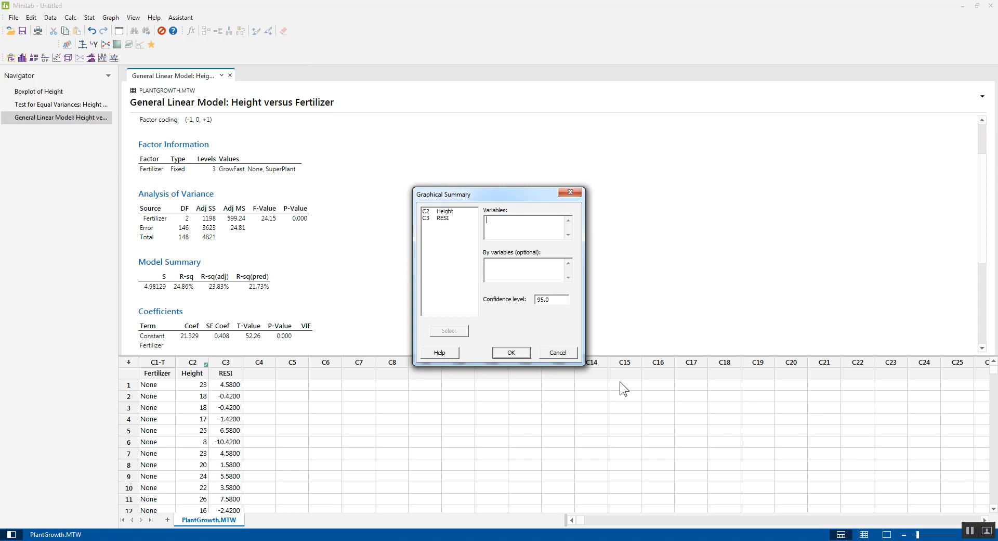
double_click(440, 219)
click(516, 354)
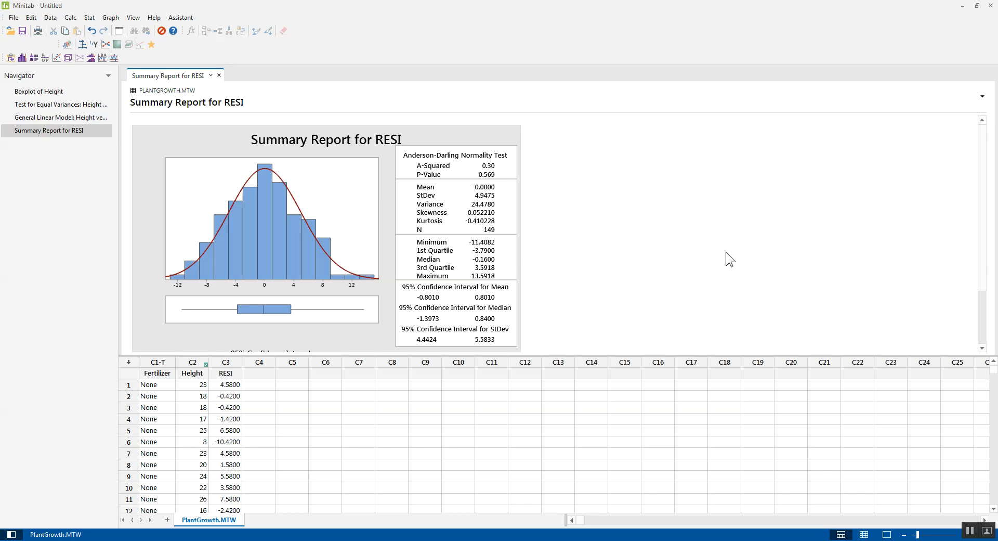
Set up pairwise Tukey comparisons for the general linear model of Height, with Fertilizer as the comparison term.
click(89, 17)
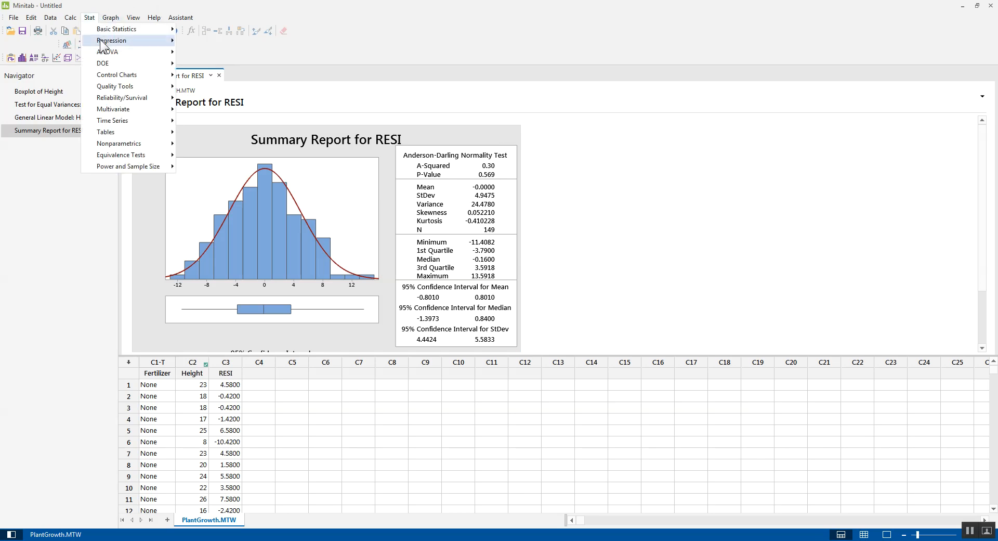
mouse_move(104, 58)
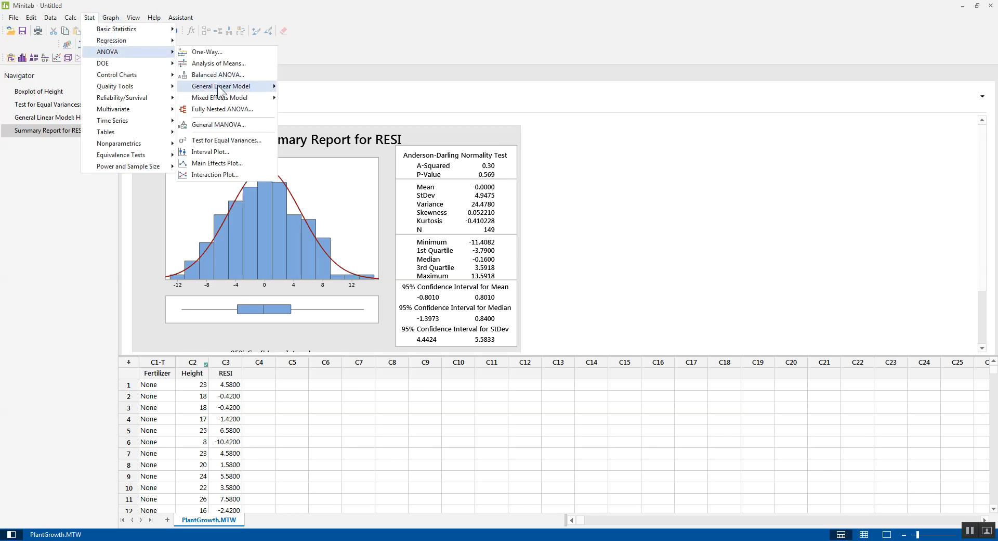
mouse_move(218, 88)
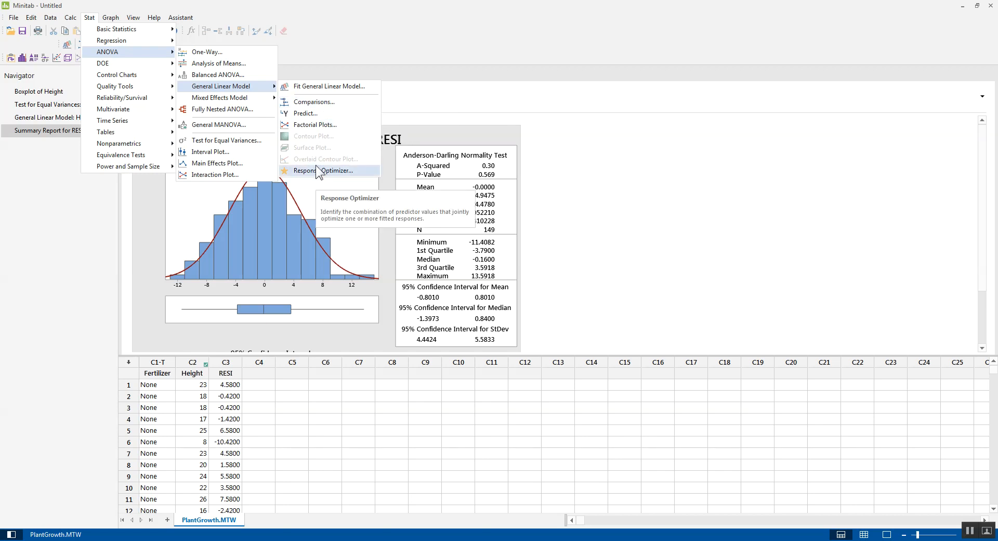
click(325, 103)
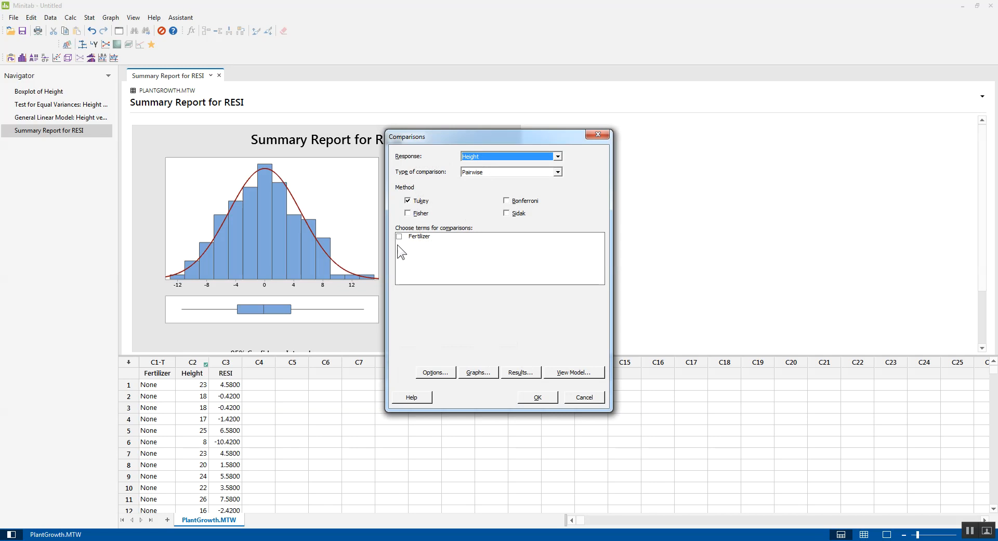
click(399, 236)
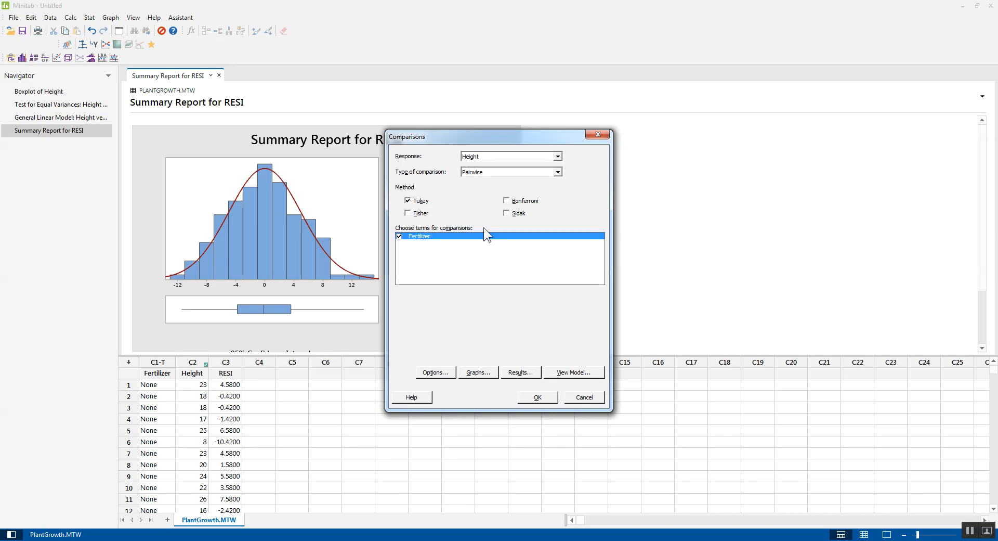
Include tests and confidence intervals in the comparison results along with the grouping information, and run the comparisons.
click(520, 371)
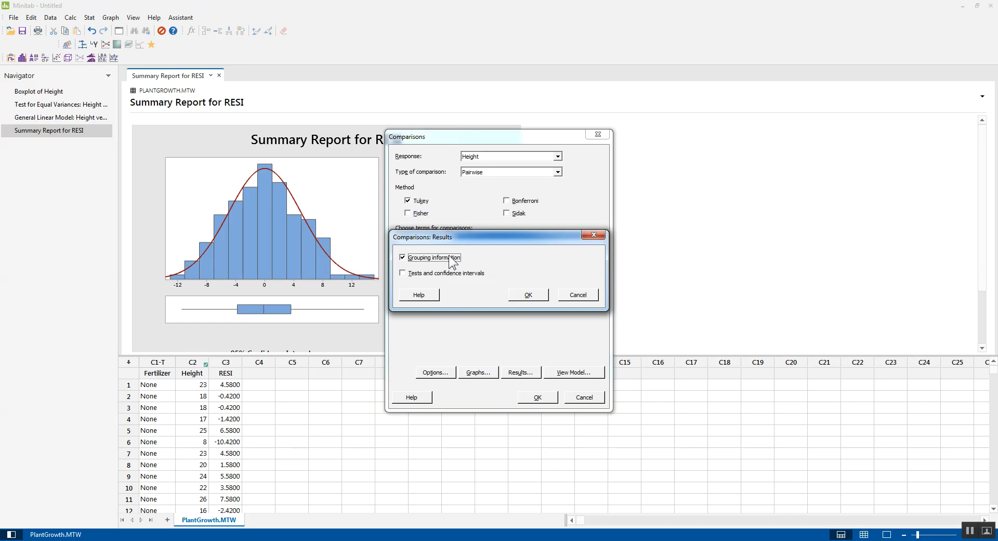
click(448, 274)
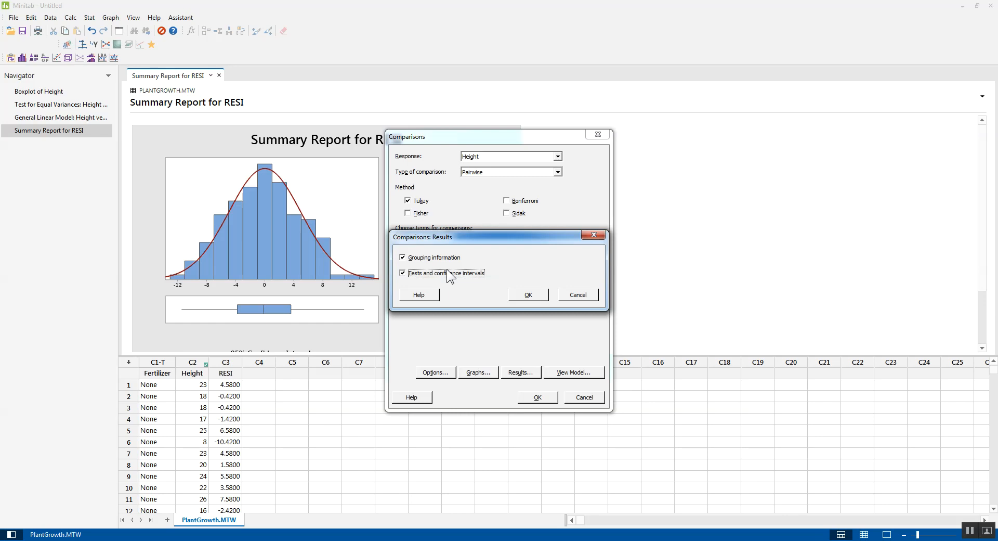
click(529, 294)
click(543, 397)
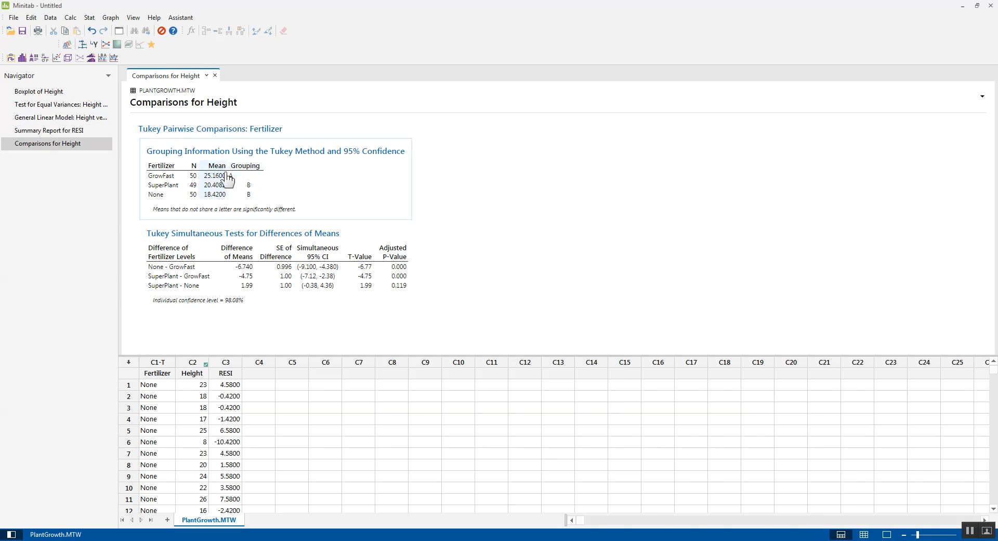
Examine the Tukey groupings and adjusted p-values for Height against the boxplot and the General Linear Model output.
click(56, 95)
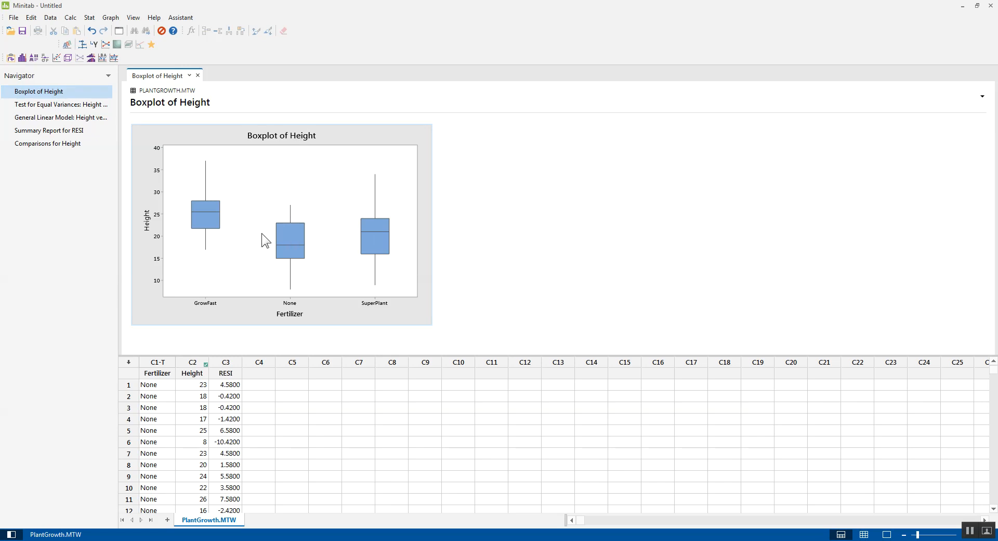
mouse_move(385, 220)
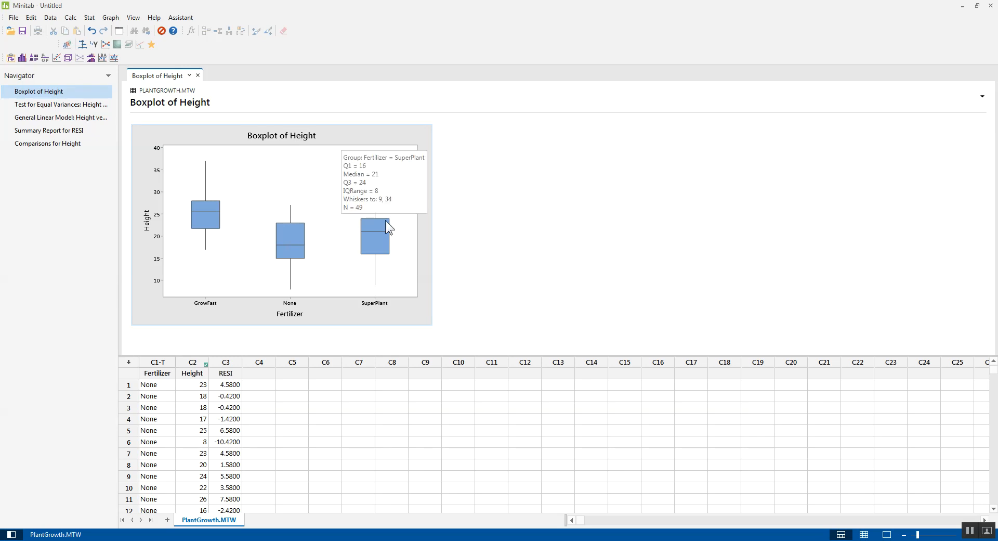
click(64, 144)
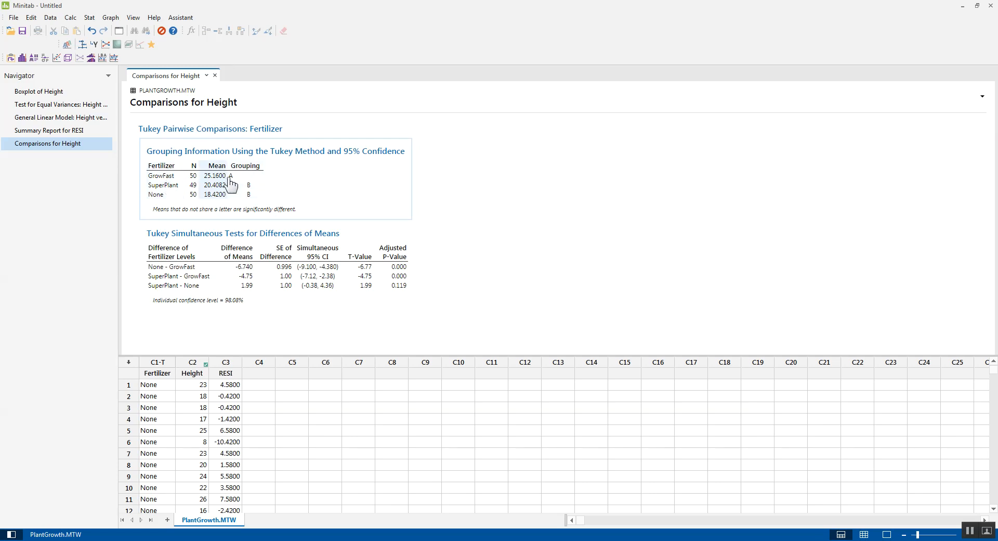
click(48, 91)
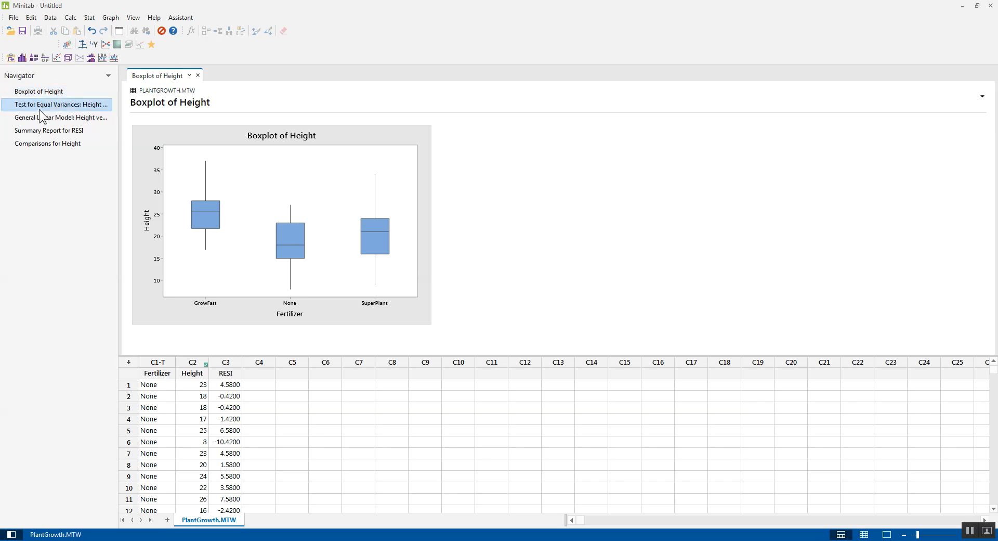
click(40, 107)
click(42, 117)
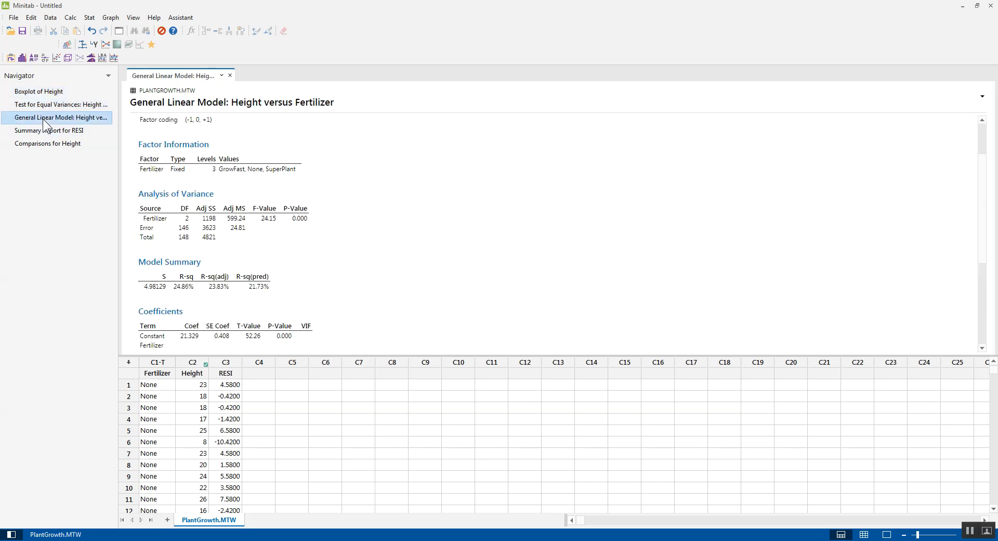
click(49, 148)
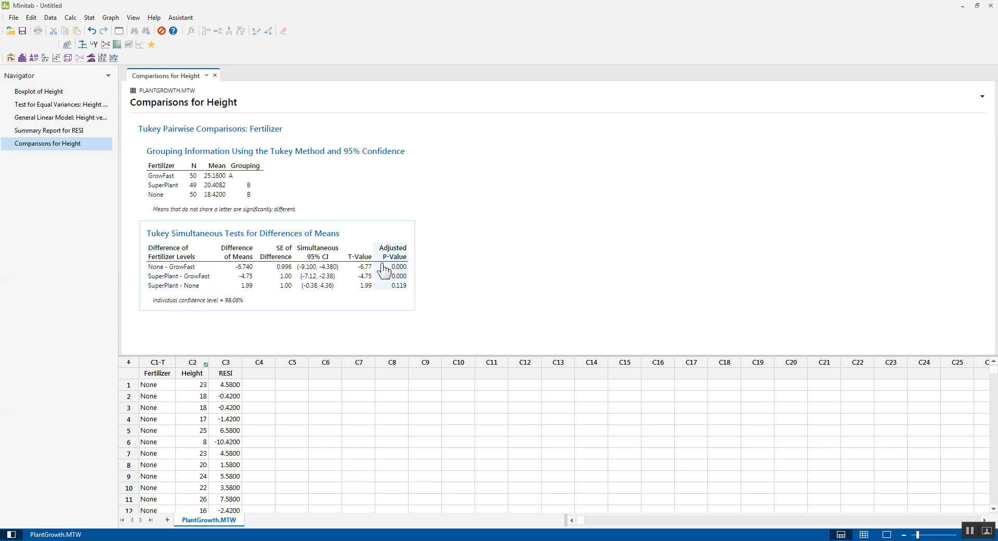
click(38, 92)
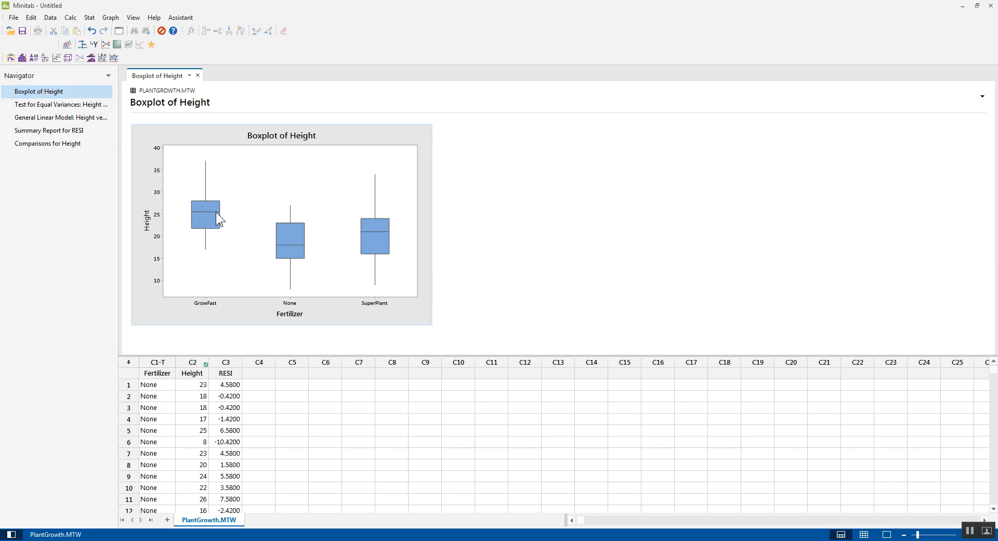
Create a One Y, With Groups interval plot of Height grouped by Fertilizer.
click(90, 17)
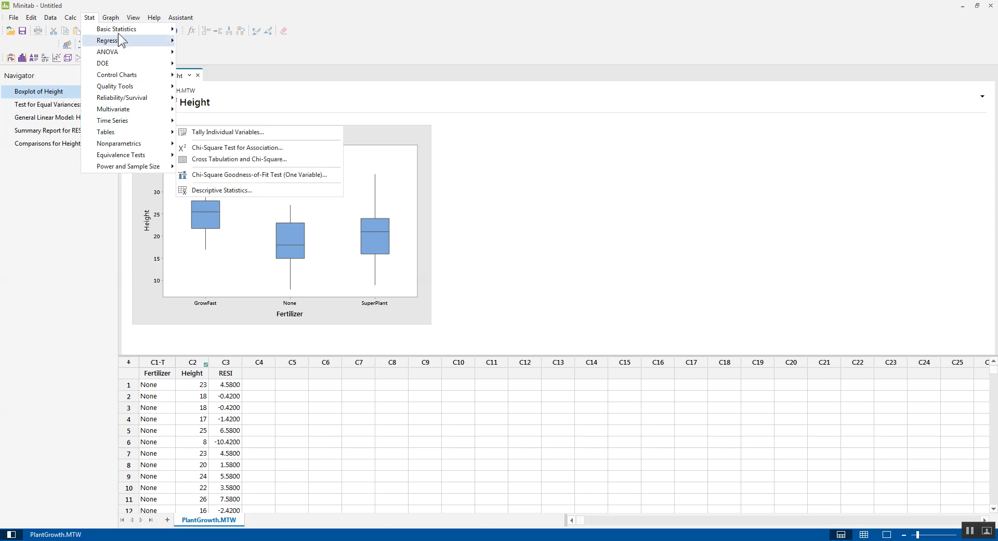
mouse_move(111, 19)
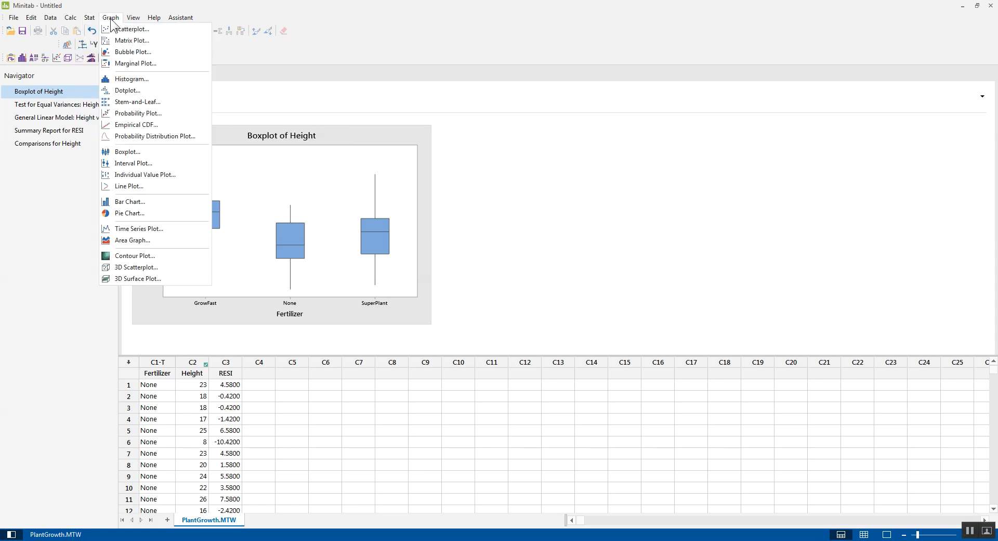
click(141, 163)
double_click(464, 259)
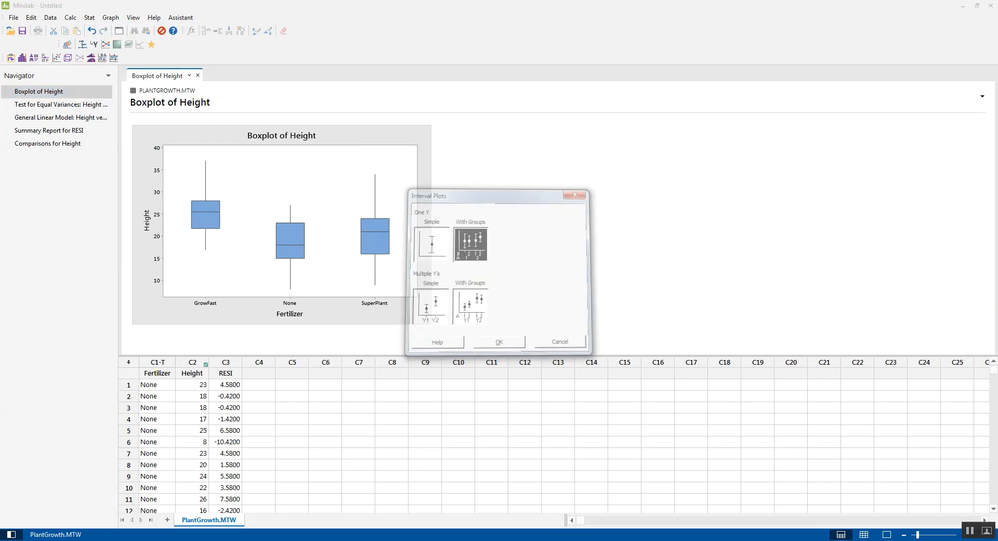
double_click(395, 205)
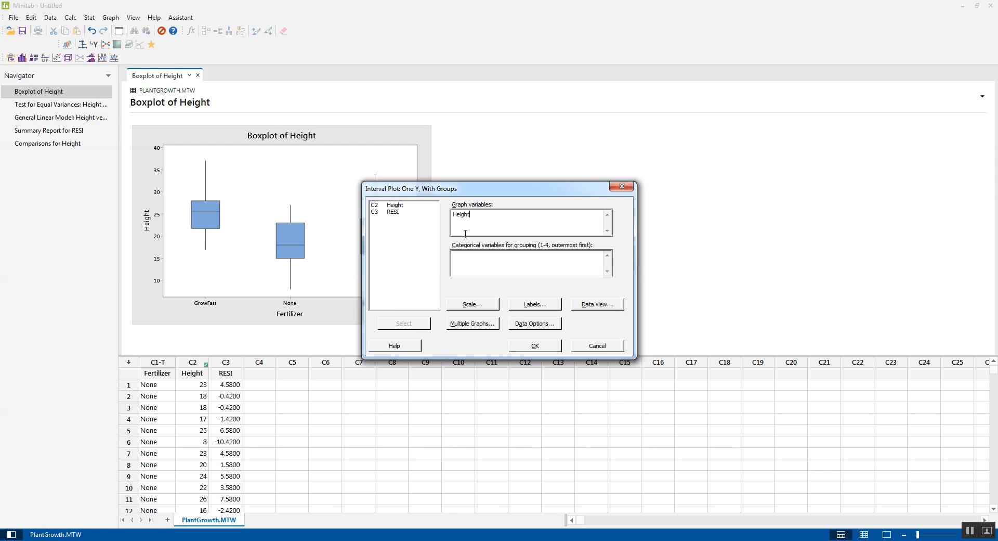
click(501, 263)
double_click(405, 206)
click(545, 343)
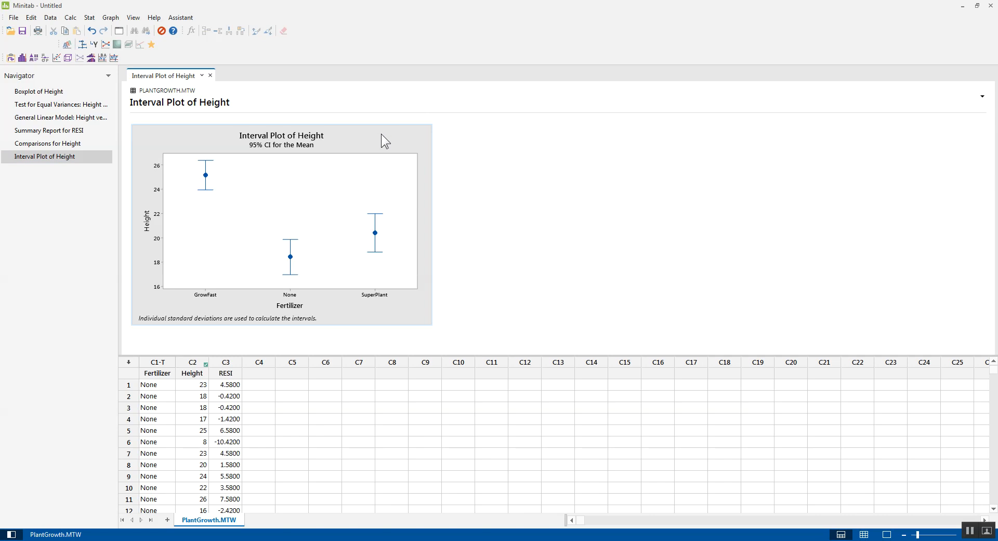
click(419, 172)
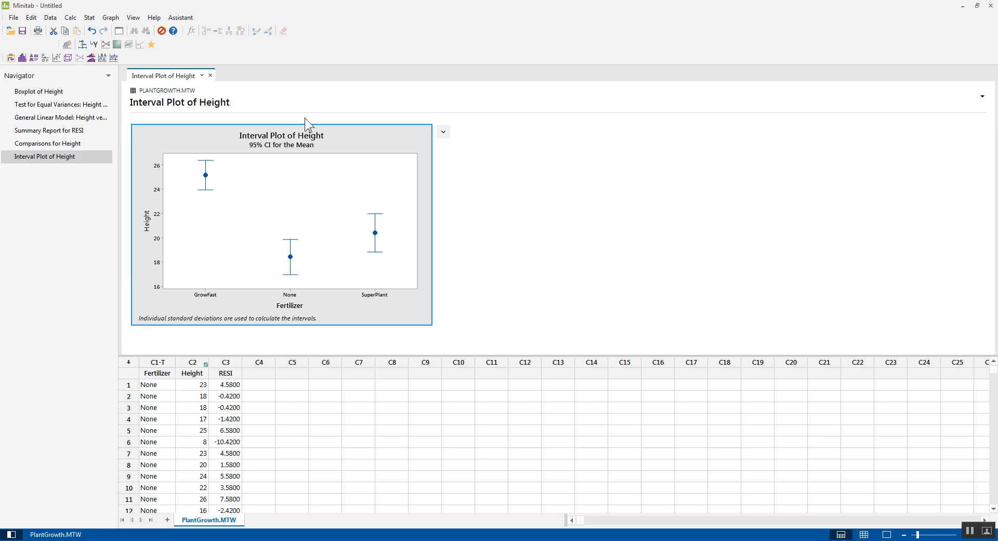
right_click(280, 51)
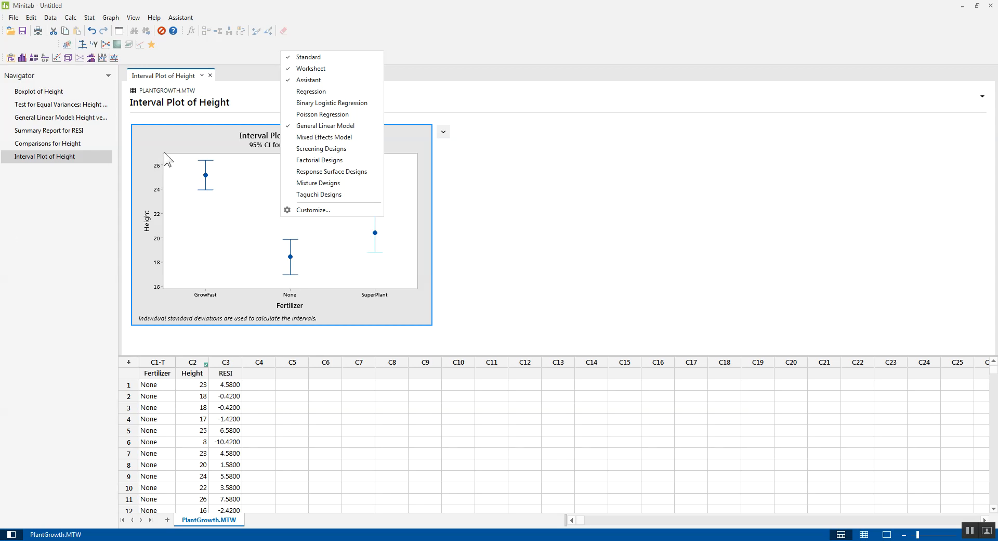
click(156, 134)
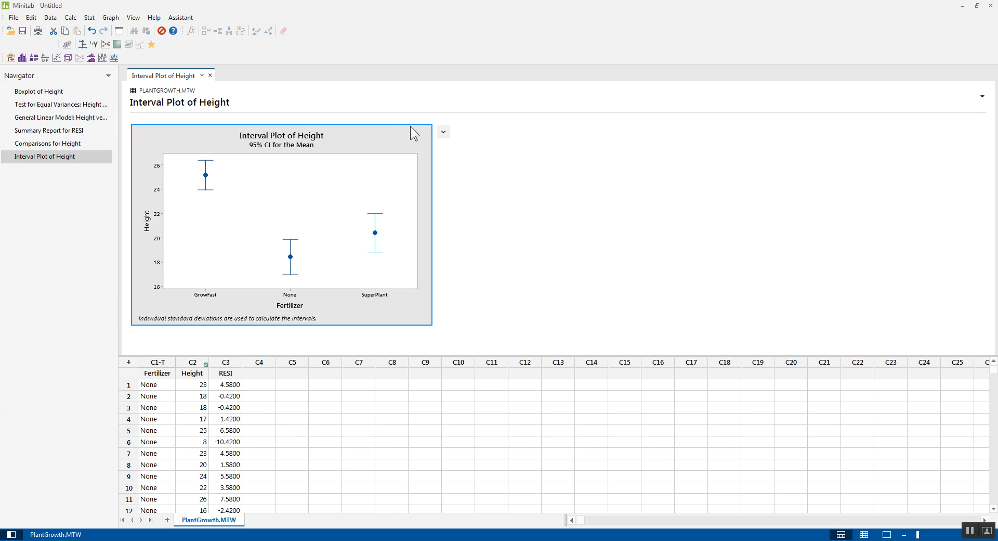
Open the interval plot for editing and add the text label "A" below the GrowFast interval.
double_click(148, 225)
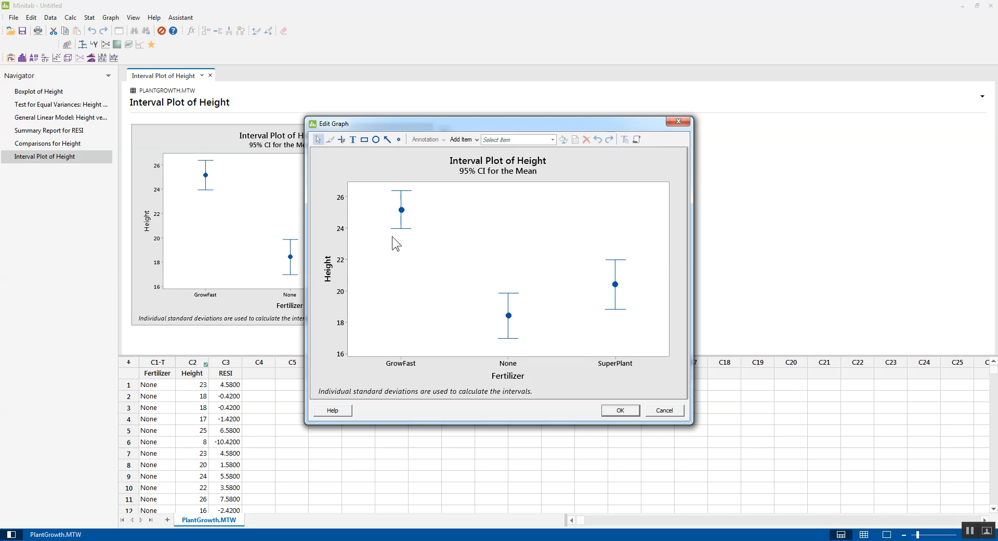
click(353, 139)
drag(387, 248, 421, 267)
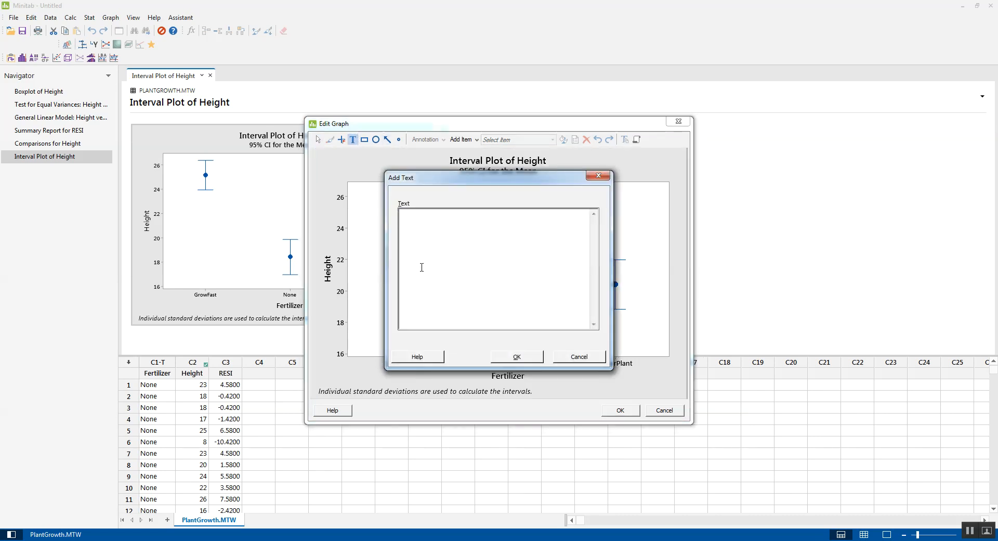
text(a)
click(524, 351)
click(503, 269)
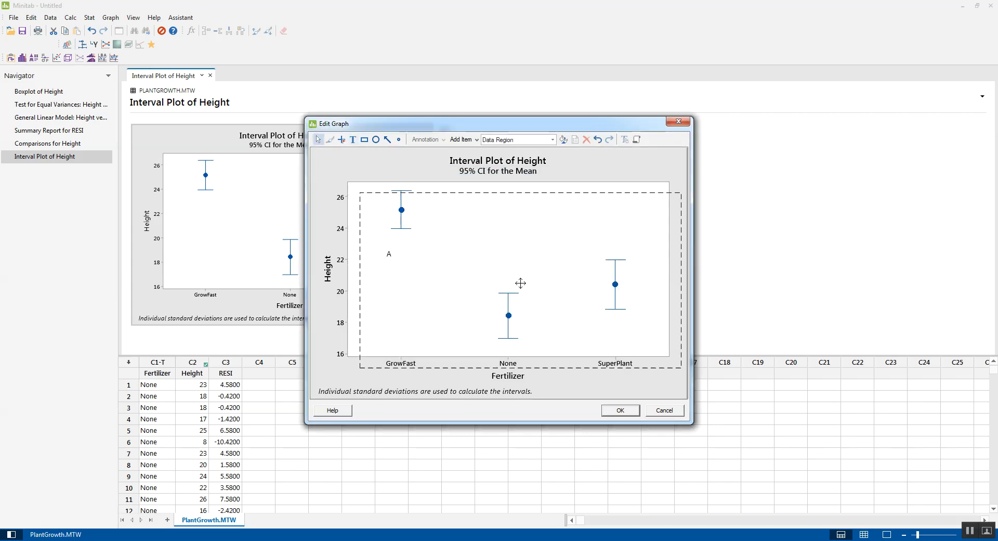
drag(506, 267, 506, 266)
double_click(509, 276)
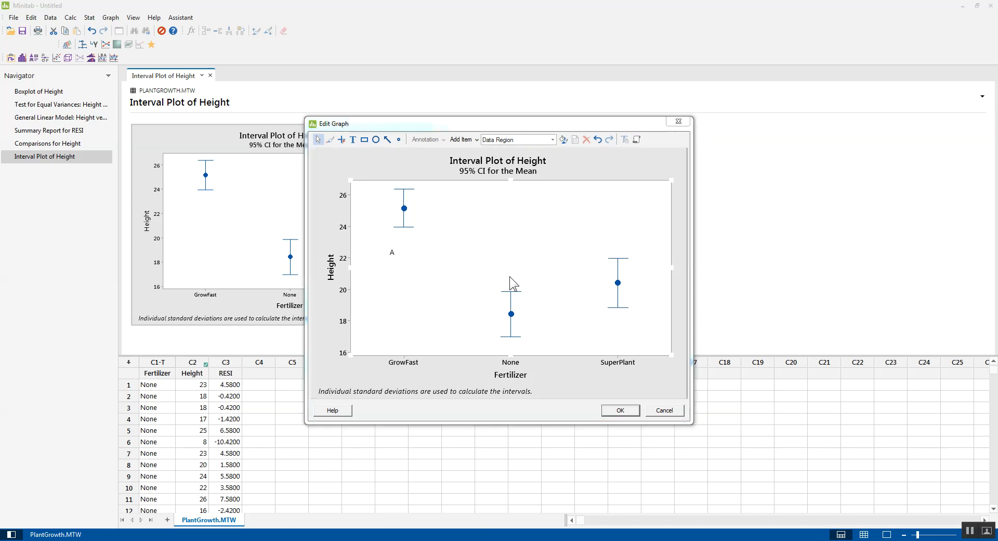
click(577, 356)
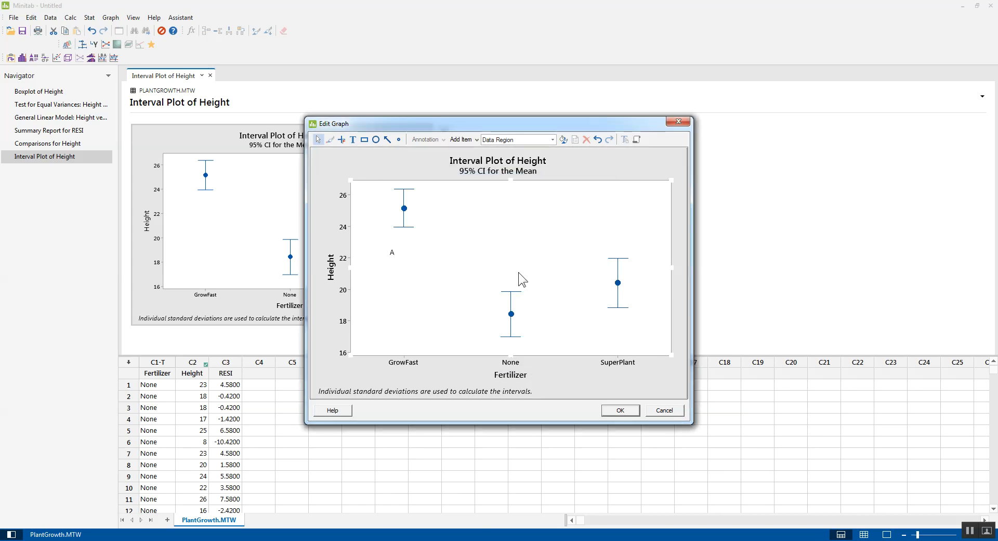
Add the text label "B" just above the None interval on the plot.
click(353, 139)
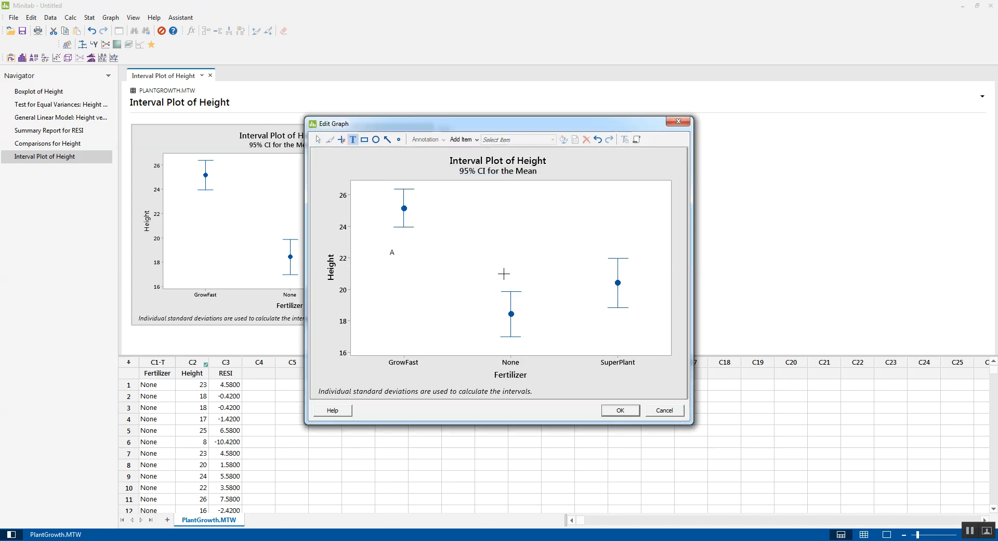
drag(503, 267, 519, 273)
text(B)
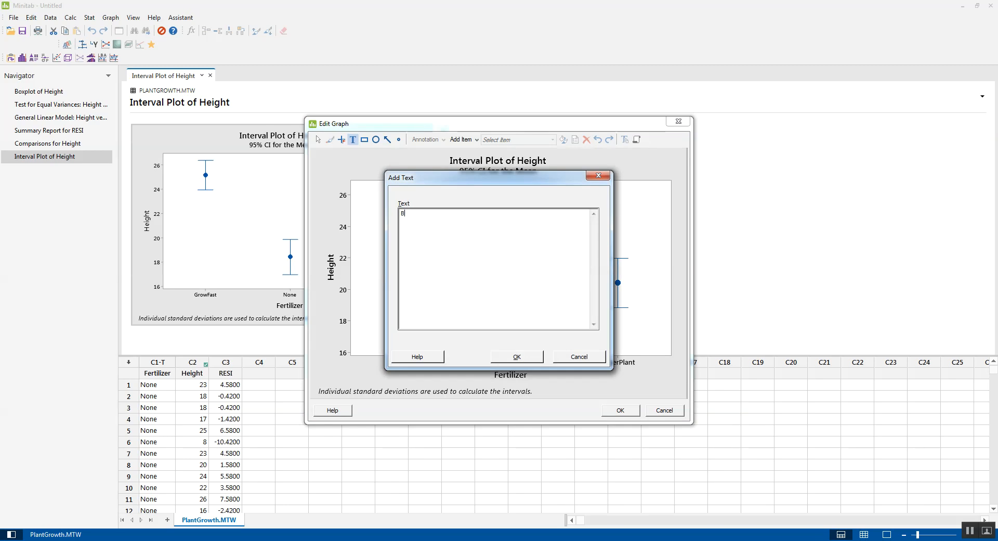
click(513, 357)
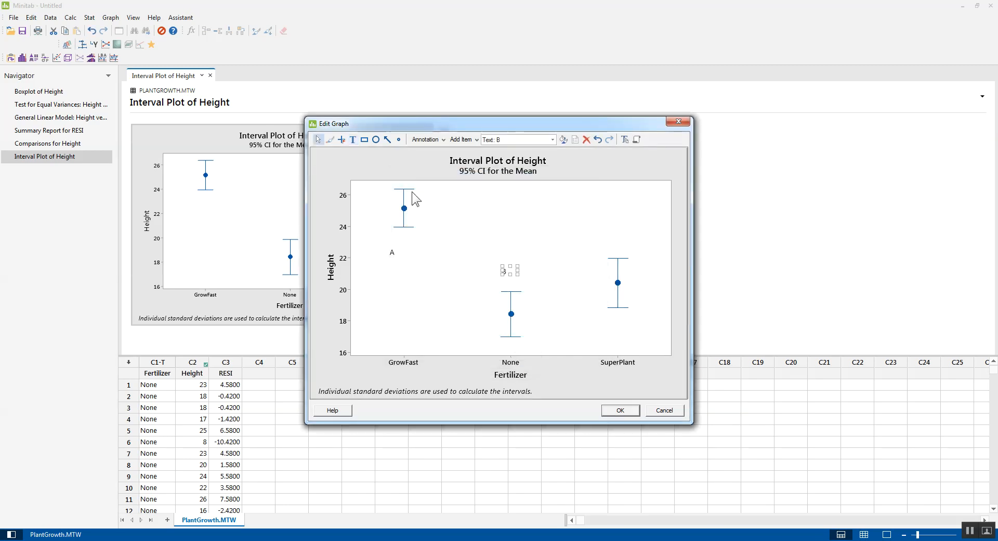
Add another text label "B" just above the SuperPlant interval.
click(352, 141)
drag(615, 248, 687, 285)
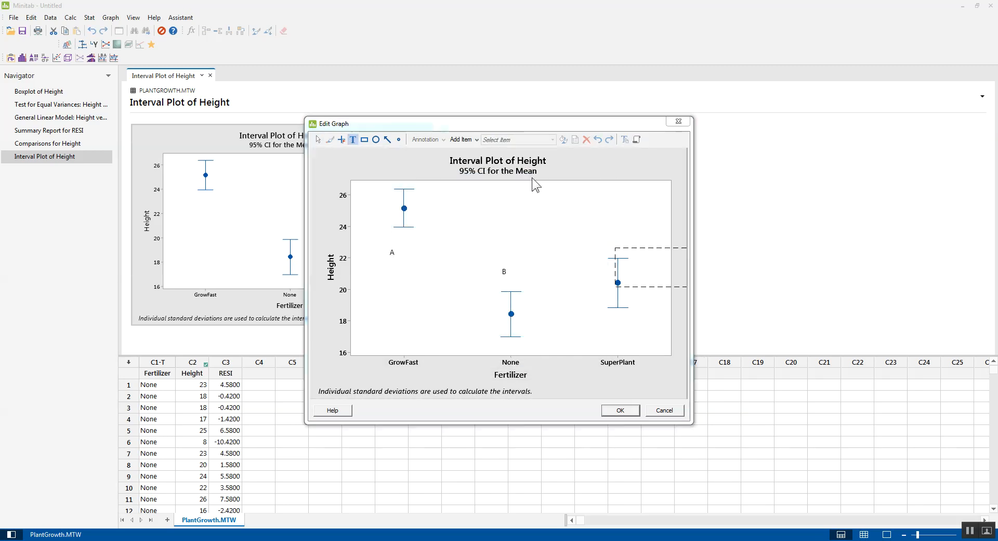
text(B)
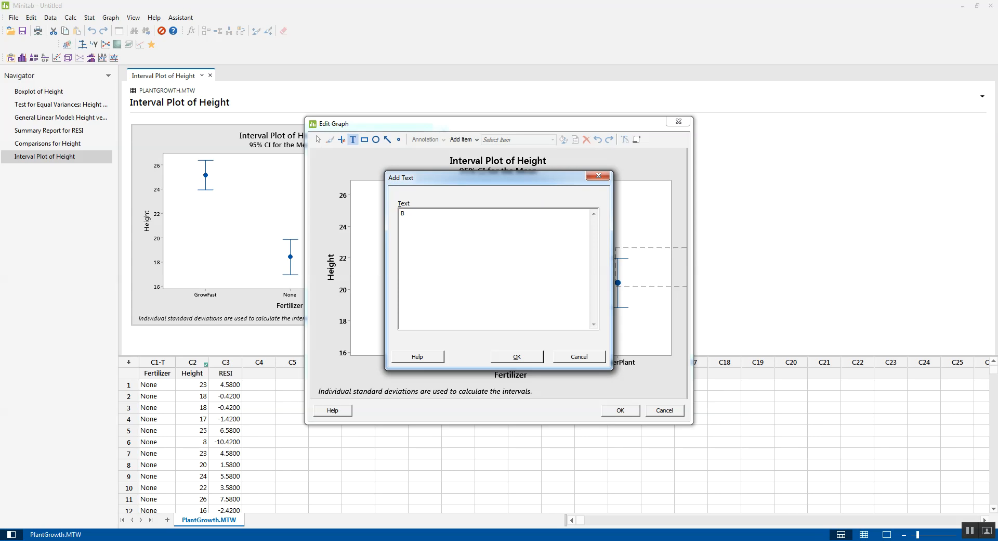
click(518, 355)
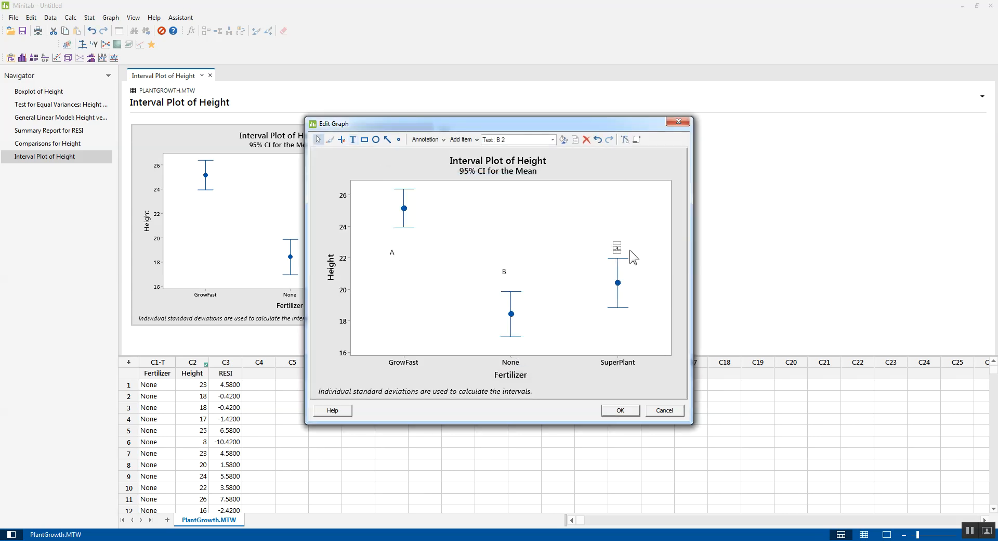
Move the "A" label closer to the GrowFast interval so it sits directly beneath it.
click(679, 325)
click(391, 251)
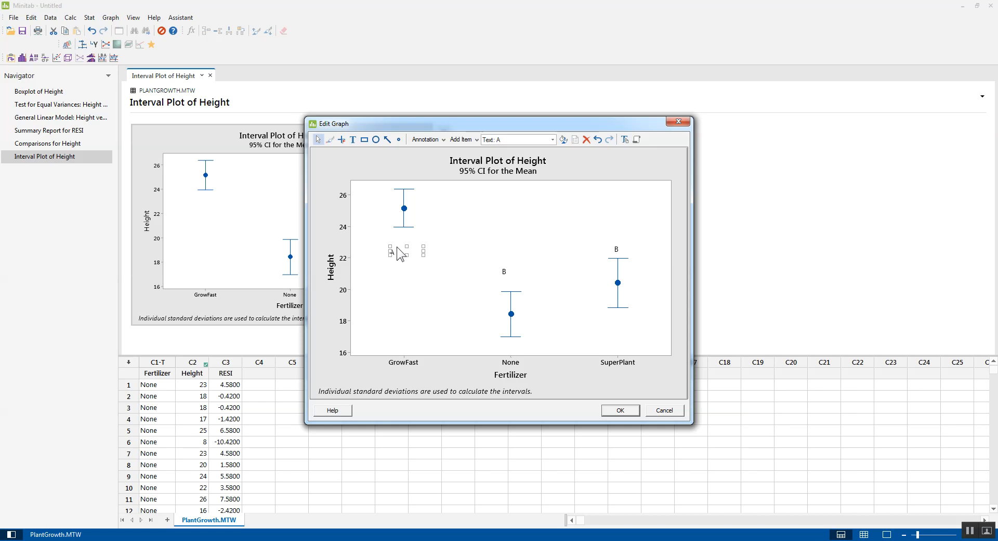
drag(393, 251, 403, 242)
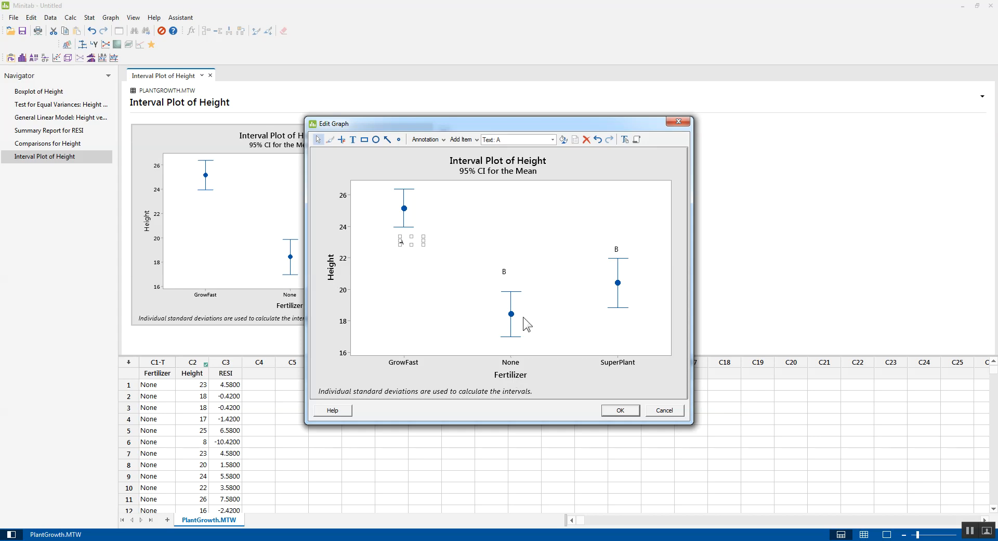
click(509, 163)
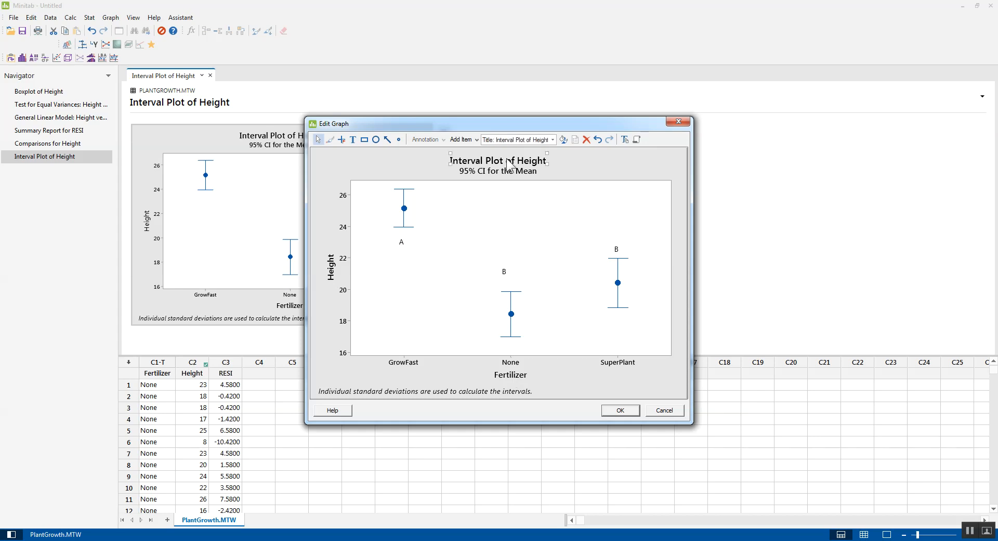
double_click(509, 163)
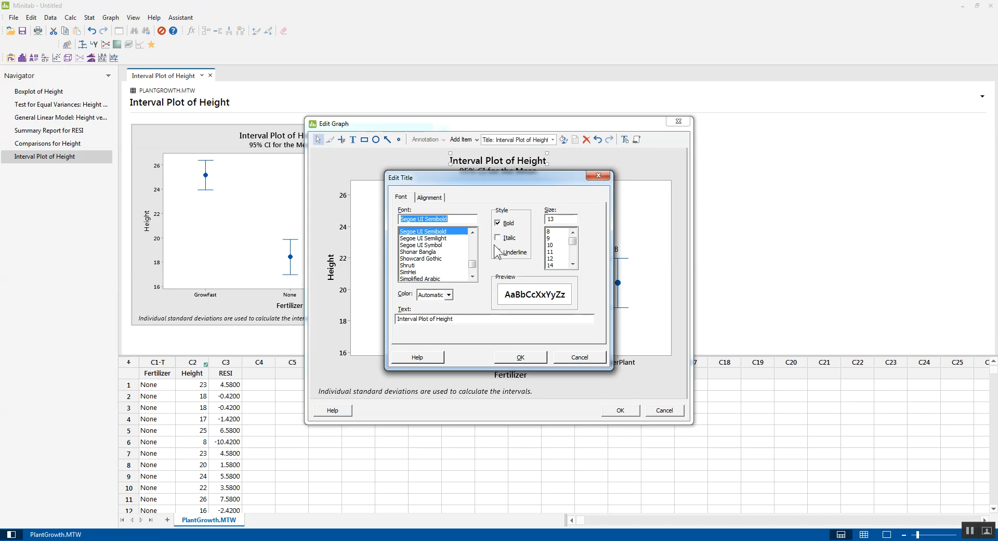
click(574, 359)
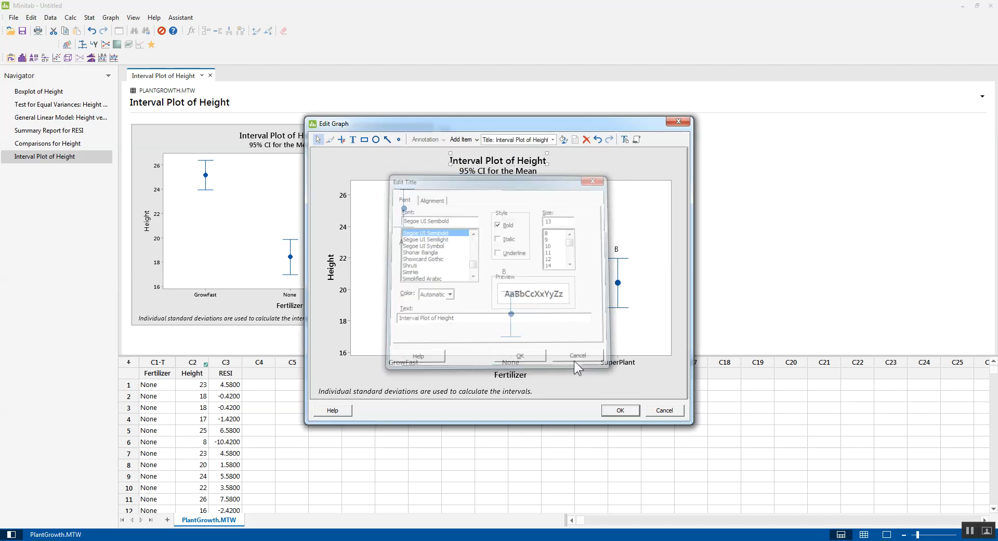
Change the text of the plot's Y axis label to "Height (m)".
double_click(332, 270)
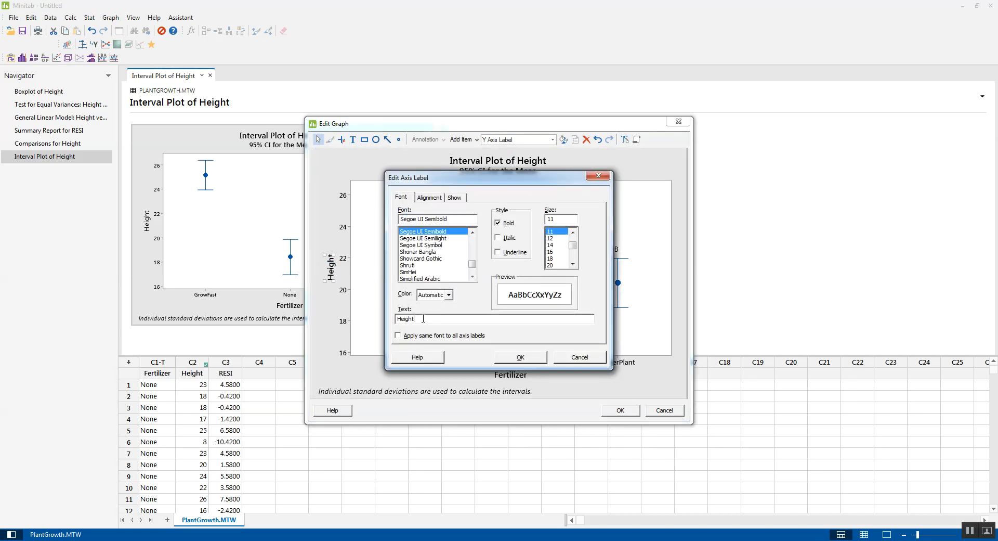
click(423, 318)
text(m)
key(BackSpace)
text((m))
click(518, 356)
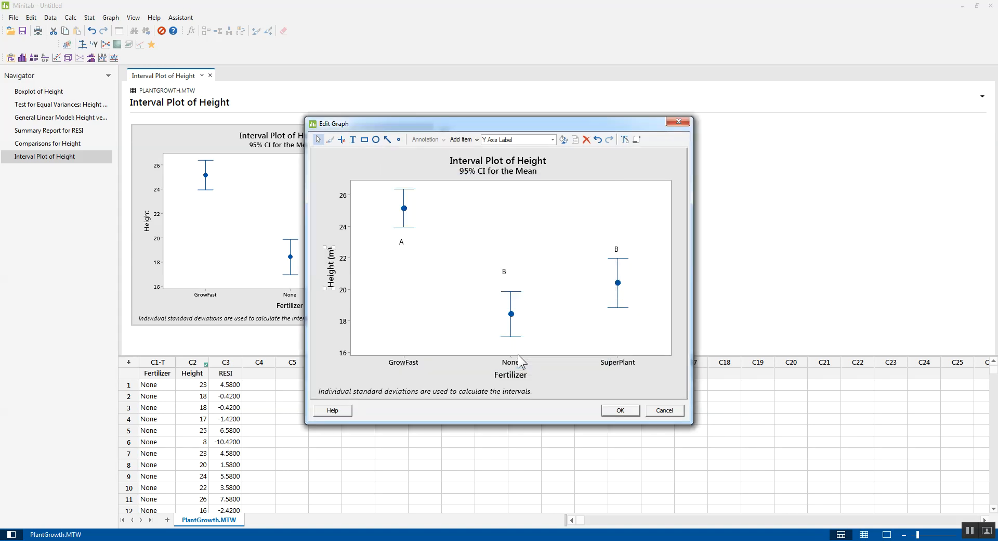